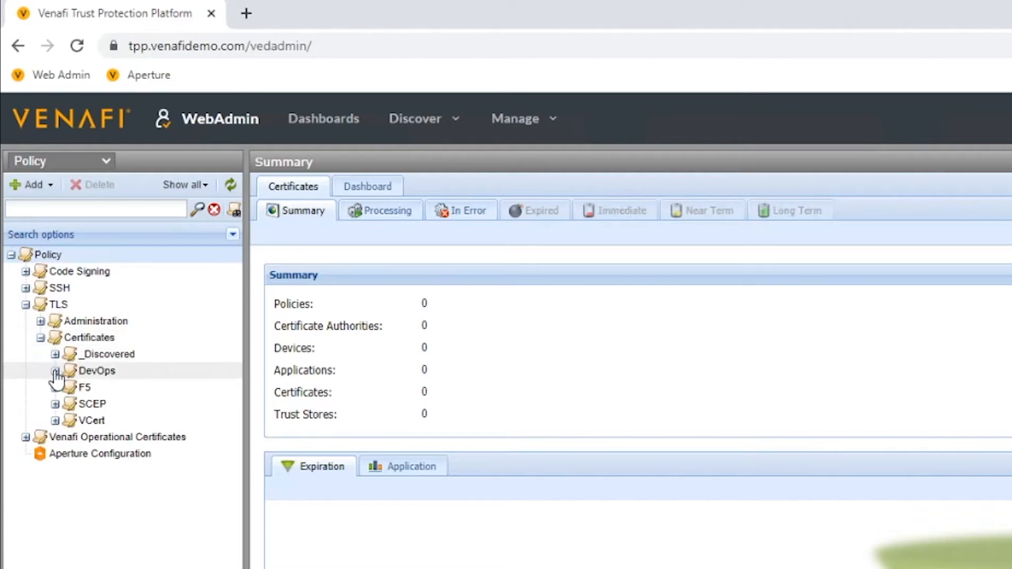
# Open the certificate settings of the Venafi Issued policy folder under DevOps, HashiCorp.
pyautogui.click(55, 372)
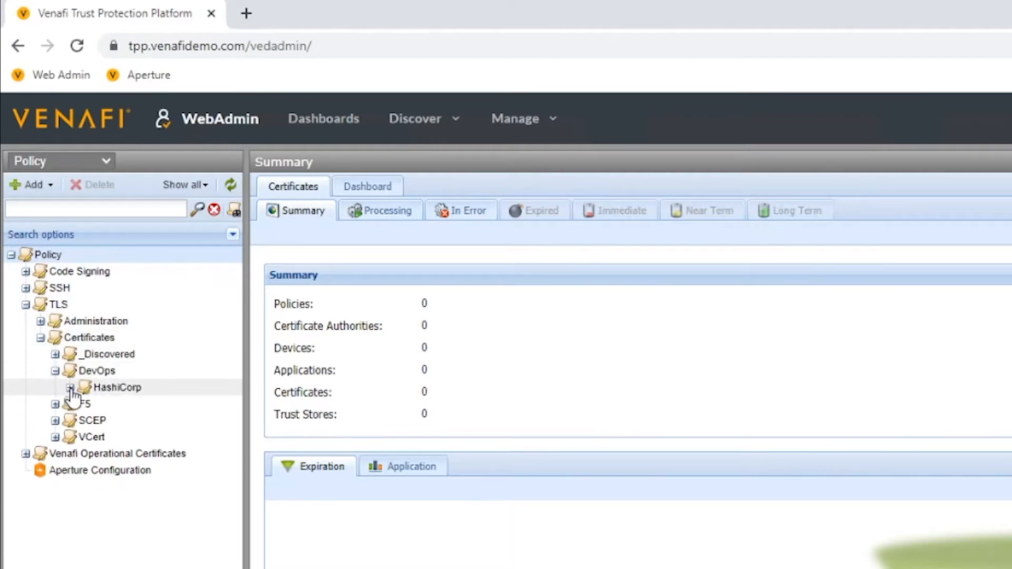
pyautogui.click(70, 389)
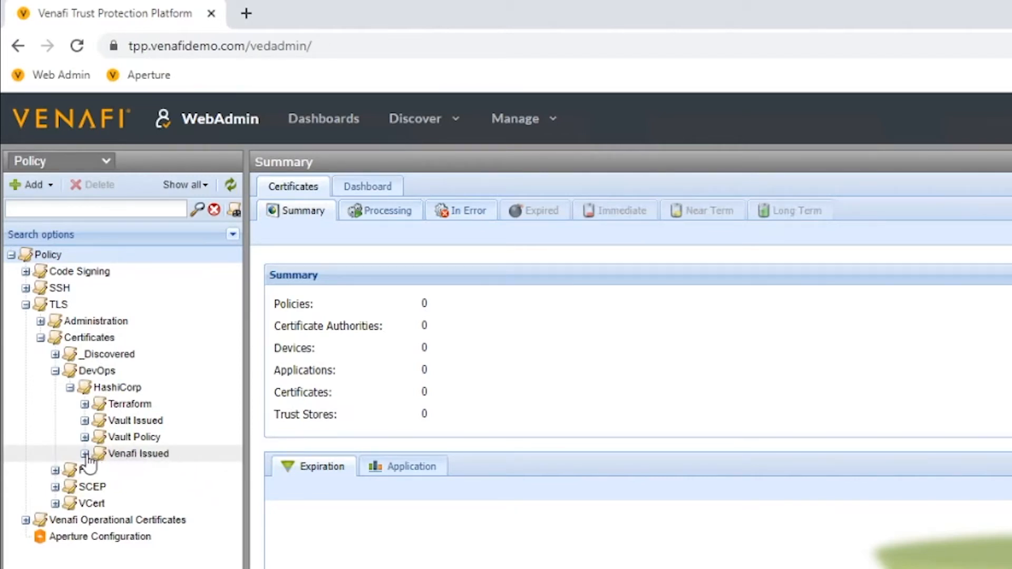
pyautogui.click(118, 457)
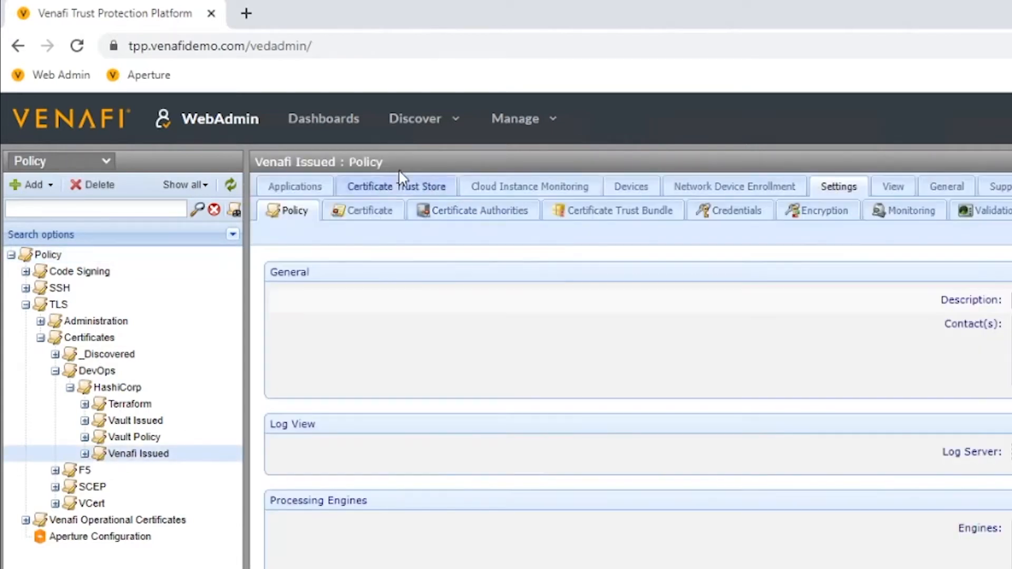
pyautogui.click(369, 211)
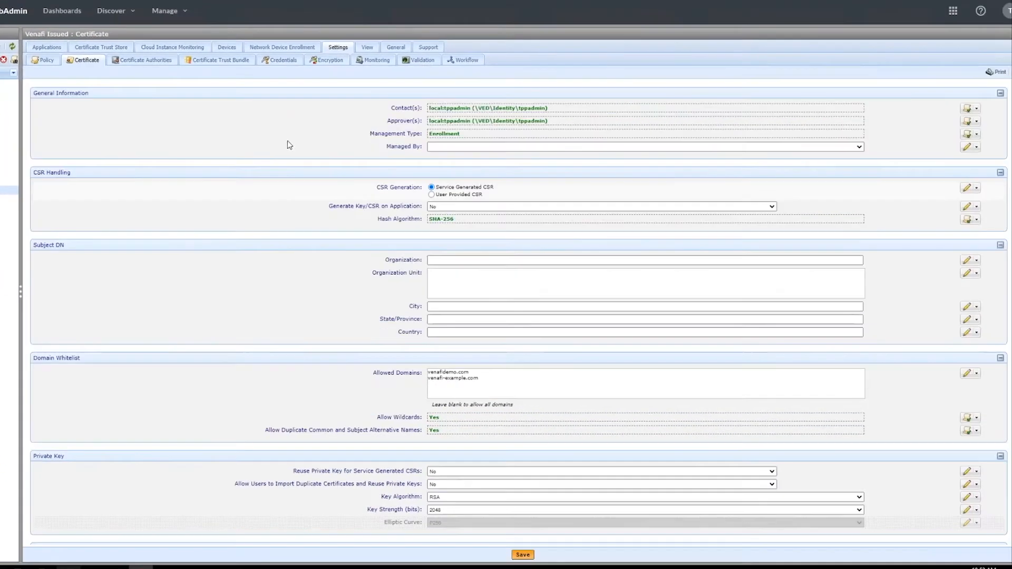
# Review the Venafi Issued certificate policy, from CSR handling and allowed domains to CA template and validation, and expand the folder.
pyautogui.scroll(-2, 396, 153)
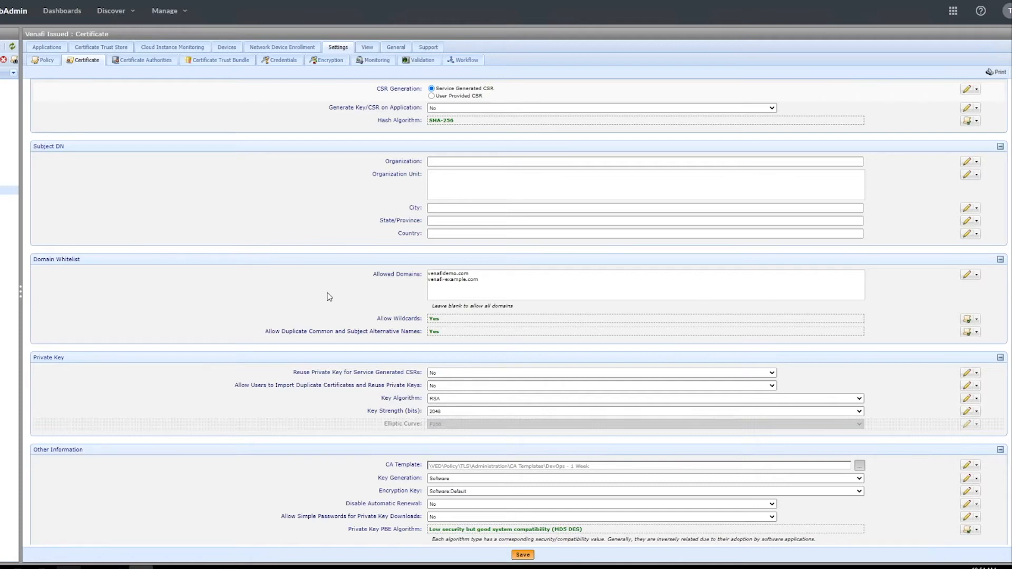
pyautogui.scroll(-3, 506, 285)
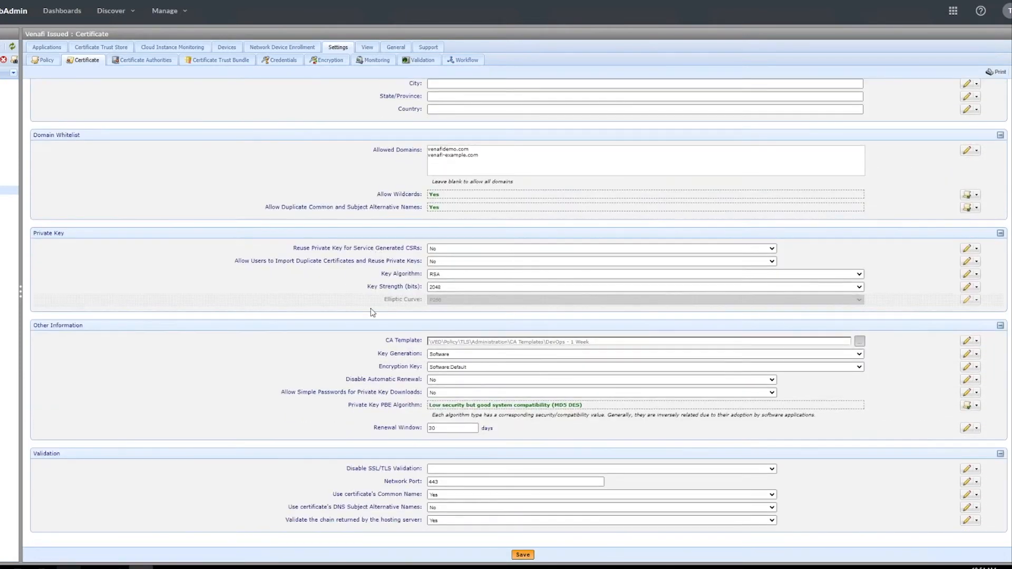
pyautogui.click(523, 554)
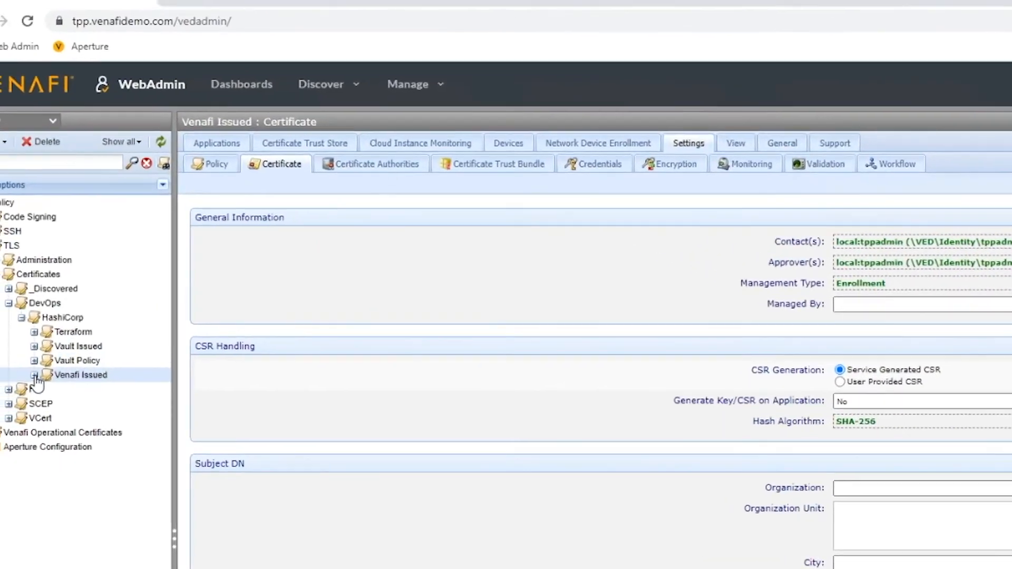
pyautogui.click(35, 376)
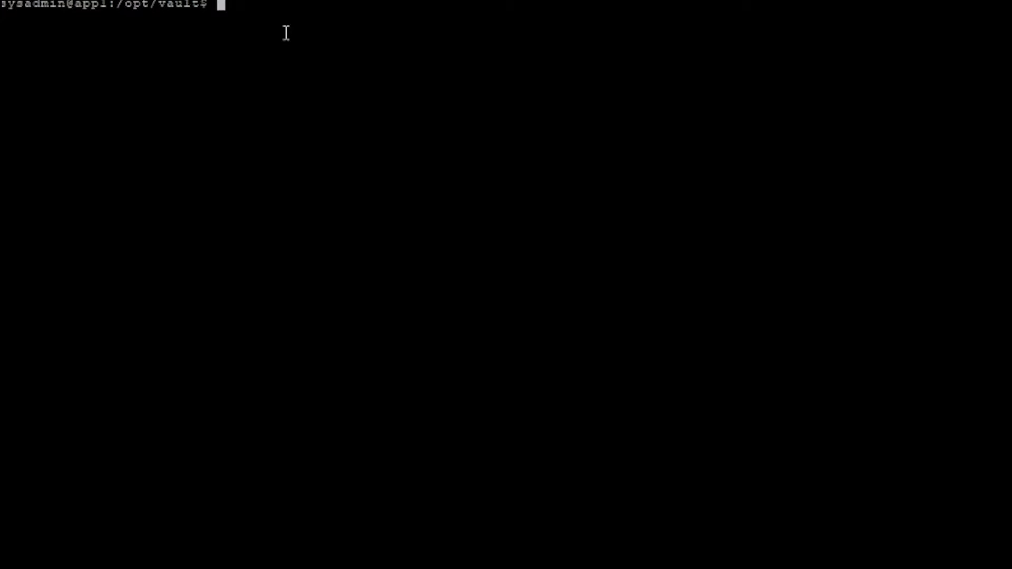
# In the terminal, list the /opt/vault files in long format and run showroles-venafi-issued.sh to read the Venafi role.
pyautogui.write('ls -l')
pyautogui.press('Return')
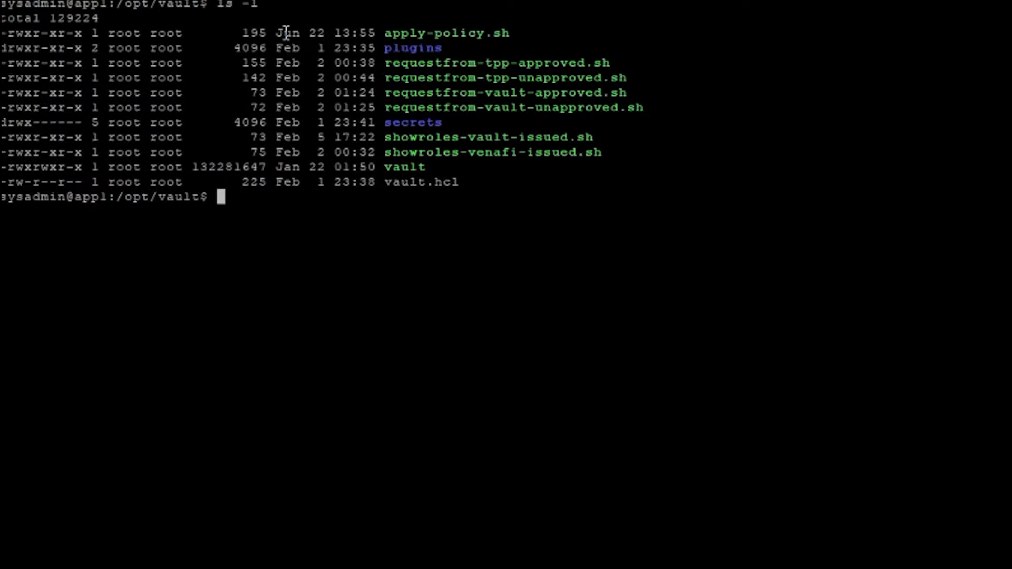
pyautogui.write('./sho')
pyautogui.press('Tab')
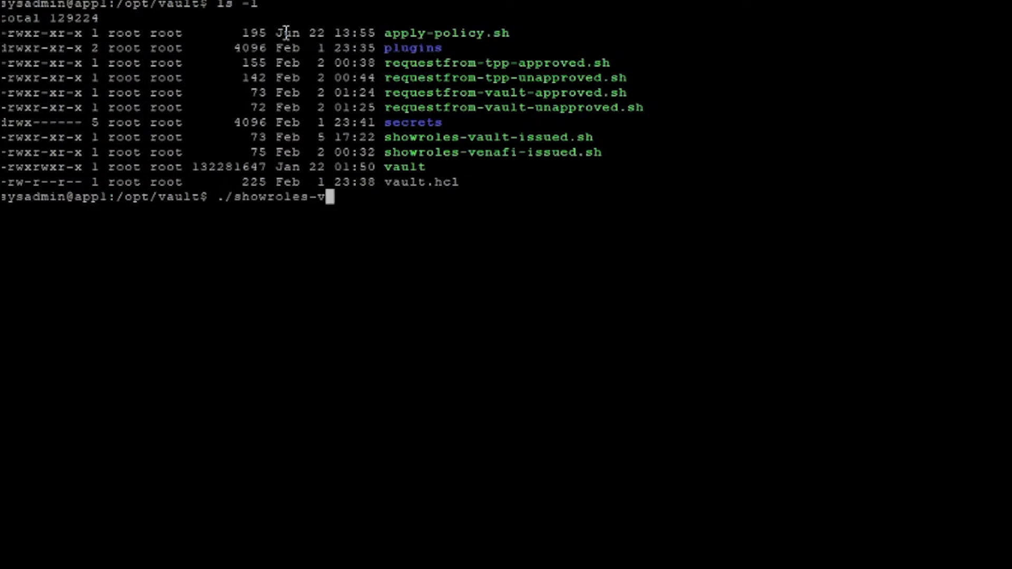
pyautogui.write('e')
pyautogui.press('Tab')
pyautogui.press('Return')
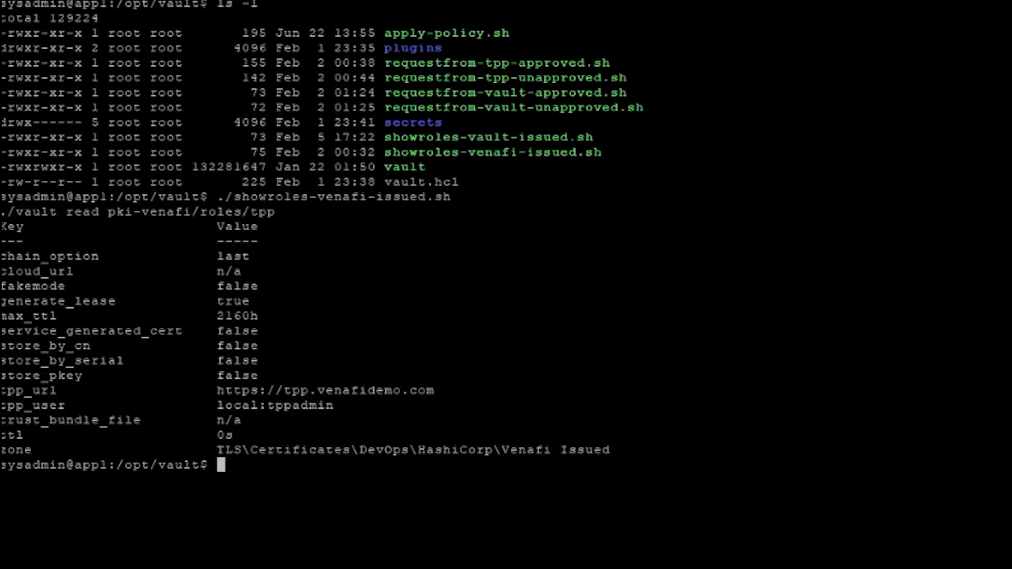
# Run a timed Vault write to pki-venafi/issue/tpp for common name app1.venafidemo.com and check the elapsed real time.
pyautogui.rightClick(284, 484)
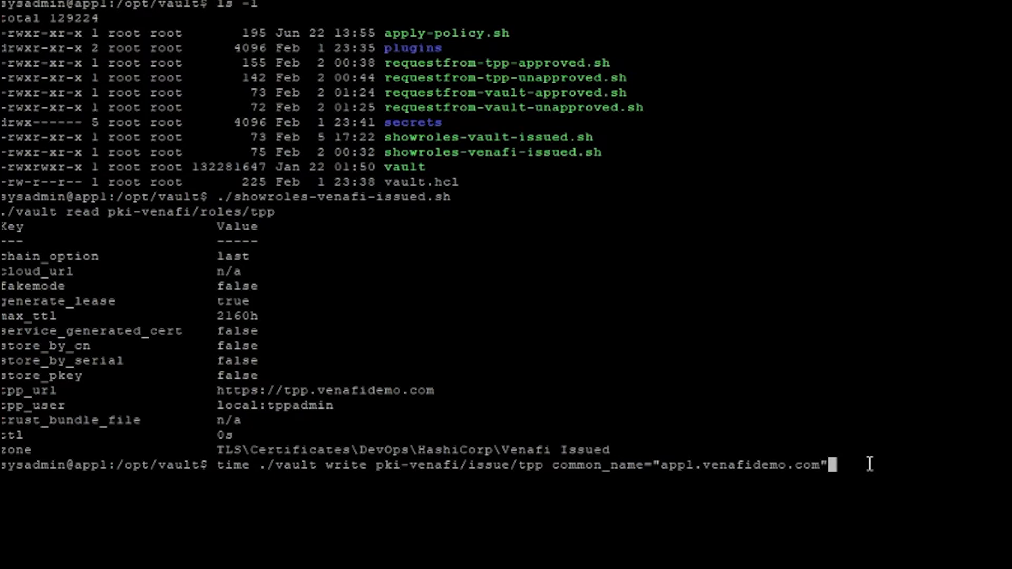
pyautogui.press('Return')
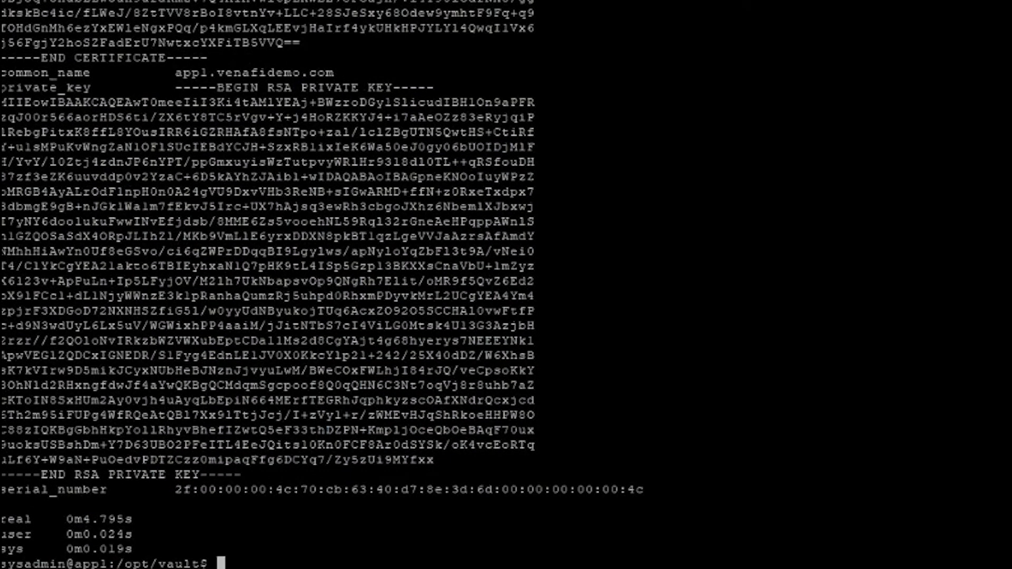
pyautogui.moveTo(138, 521); pyautogui.dragTo(69, 527)
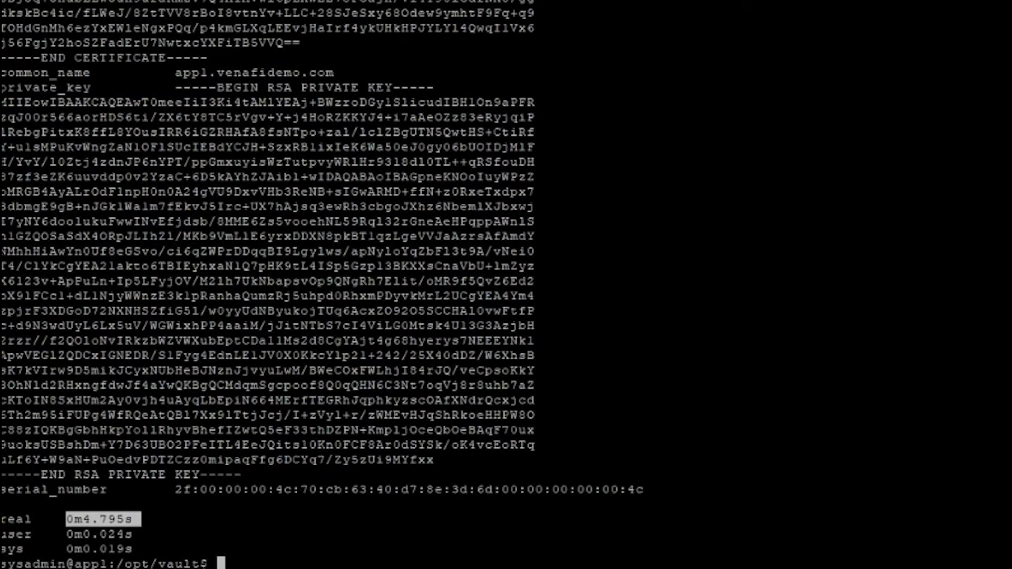
pyautogui.press('Escape')
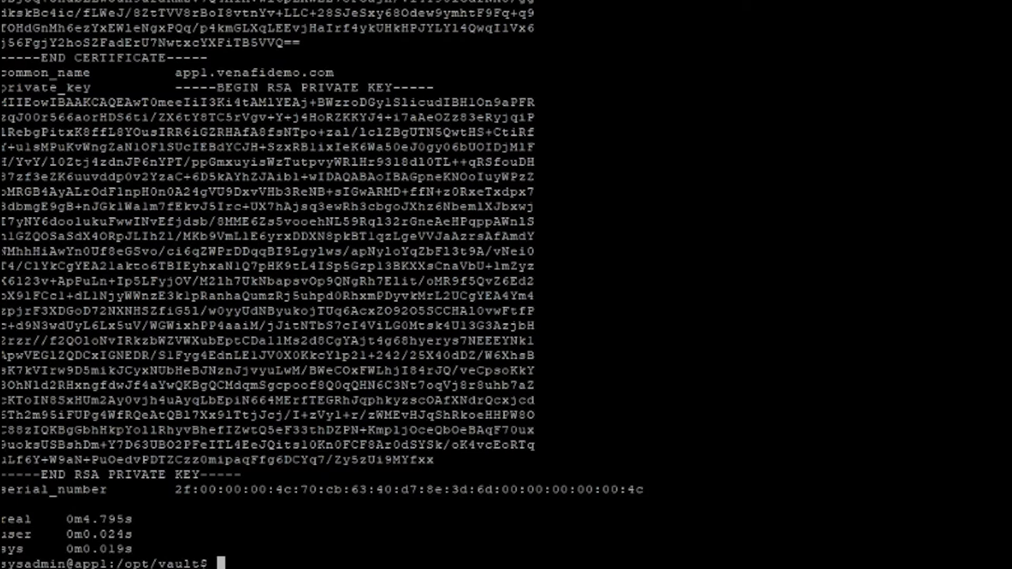
# Issue certificates for app2.venafi-example.com and app3.venafi-example.com with timed Vault writes to pki-venafi/issue/tpp.
pyautogui.rightClick(665, 198)
pyautogui.press('Return')
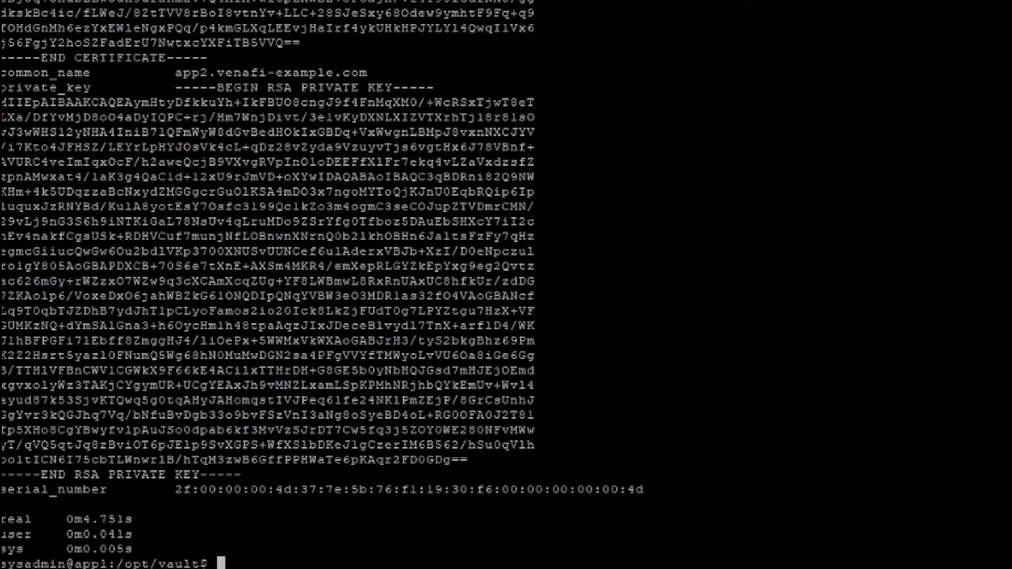
pyautogui.rightClick(690, 228)
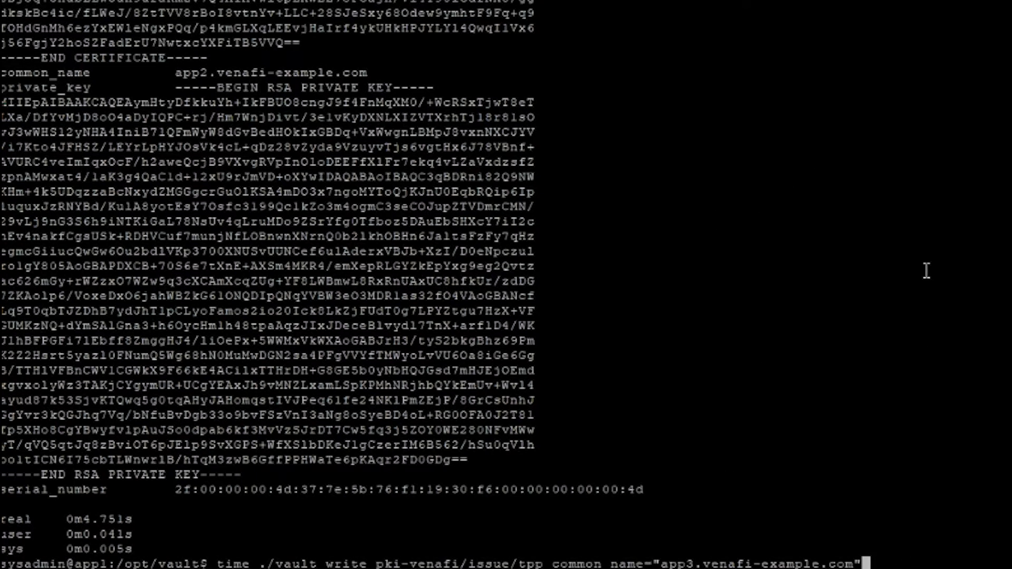
pyautogui.press('Return')
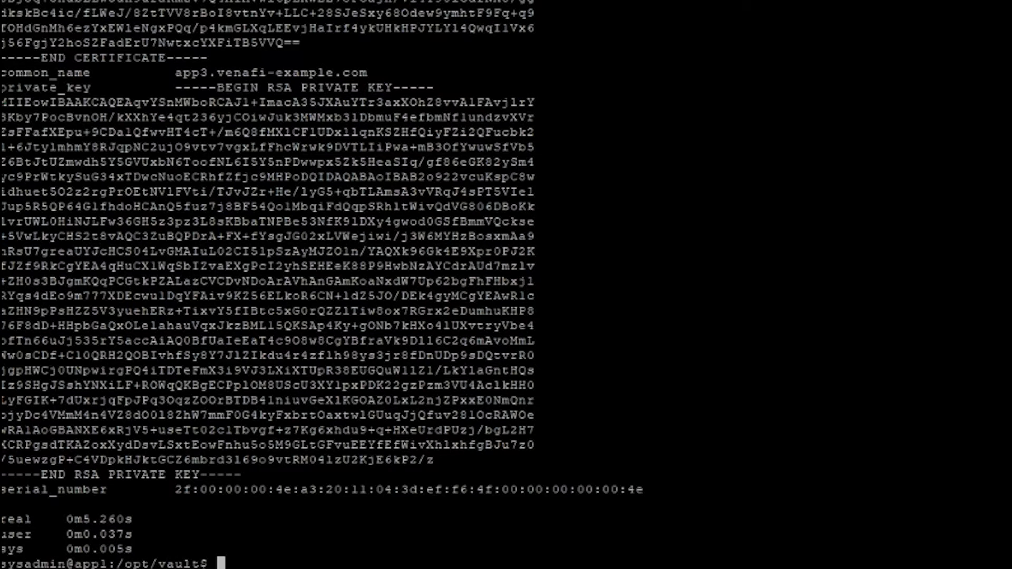
# Try to issue a certificate for app4.google.com with a timed Vault write to pki-venafi/issue/tpp.
pyautogui.rightClick(680, 224)
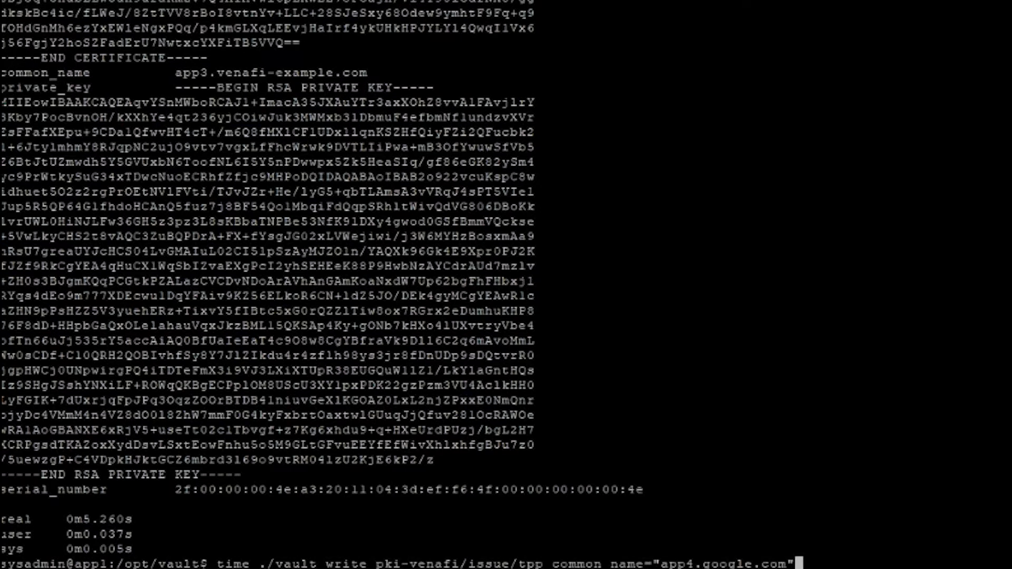
pyautogui.moveTo(762, 562); pyautogui.dragTo(713, 563)
pyautogui.click(863, 422)
pyautogui.press('Return')
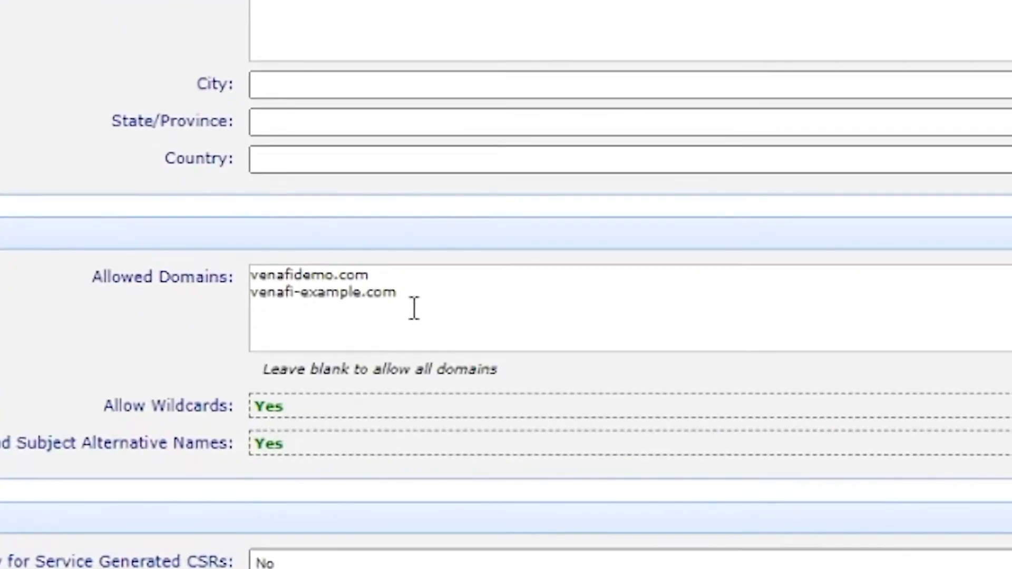
# Switch to the Venafi certificate policy and add google.com on a new line of the allowed domains.
pyautogui.hotkey('ctrl', 'a')
pyautogui.click(445, 295)
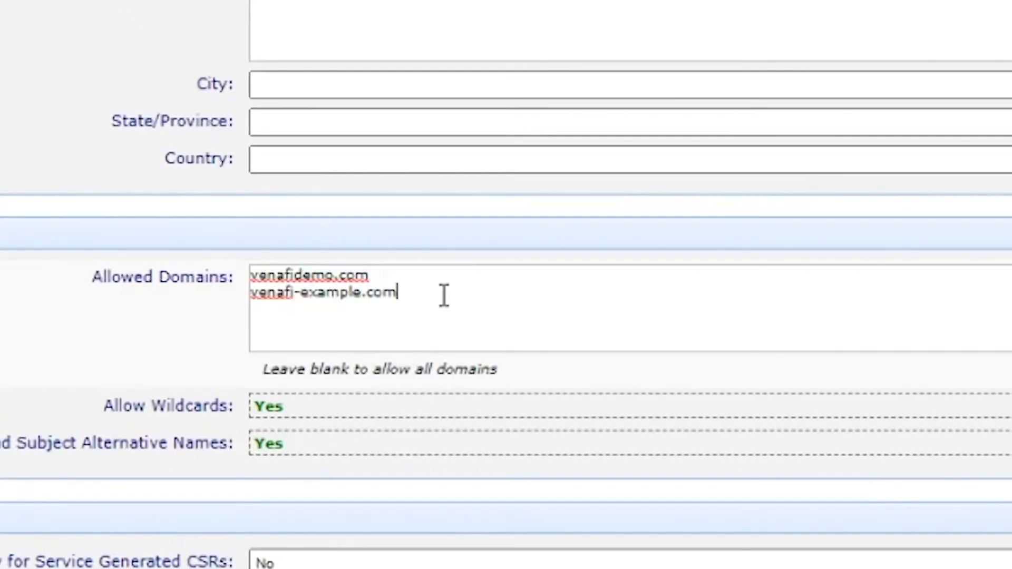
pyautogui.press('Return')
pyautogui.write('google.com')
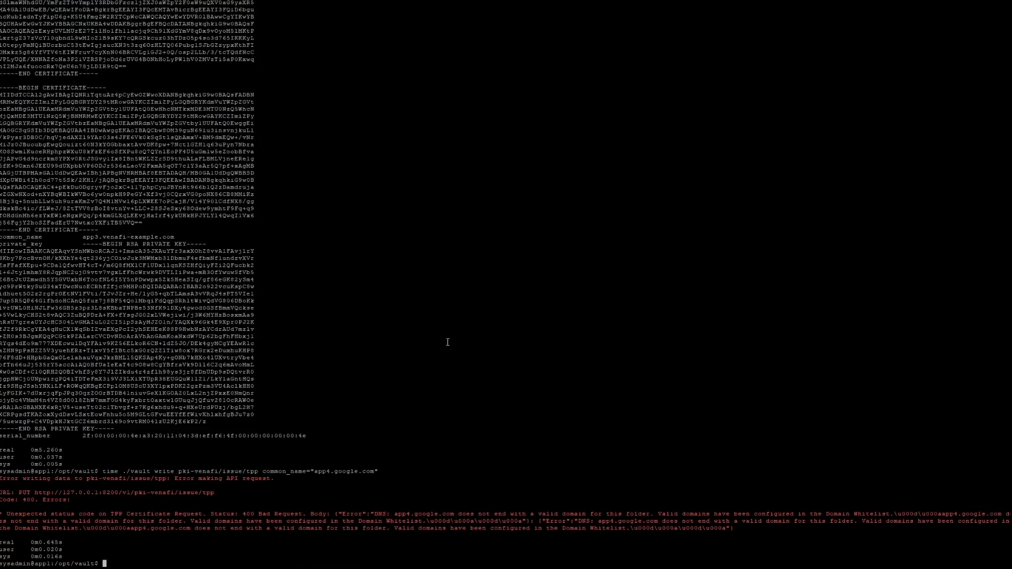
# Return to the terminal and repeat the app4.google.com certificate request.
pyautogui.press('Up')
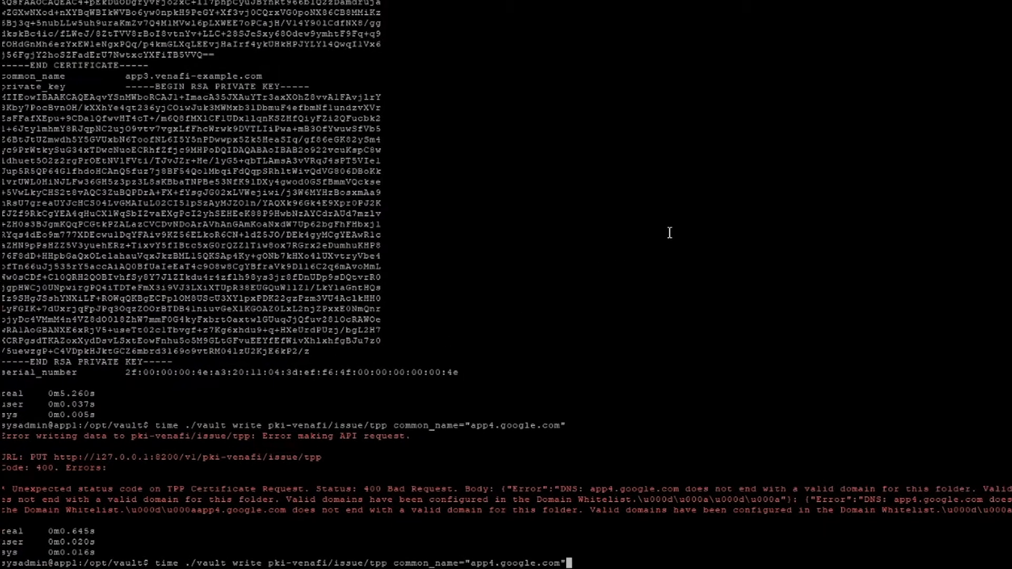
pyautogui.press('Return')
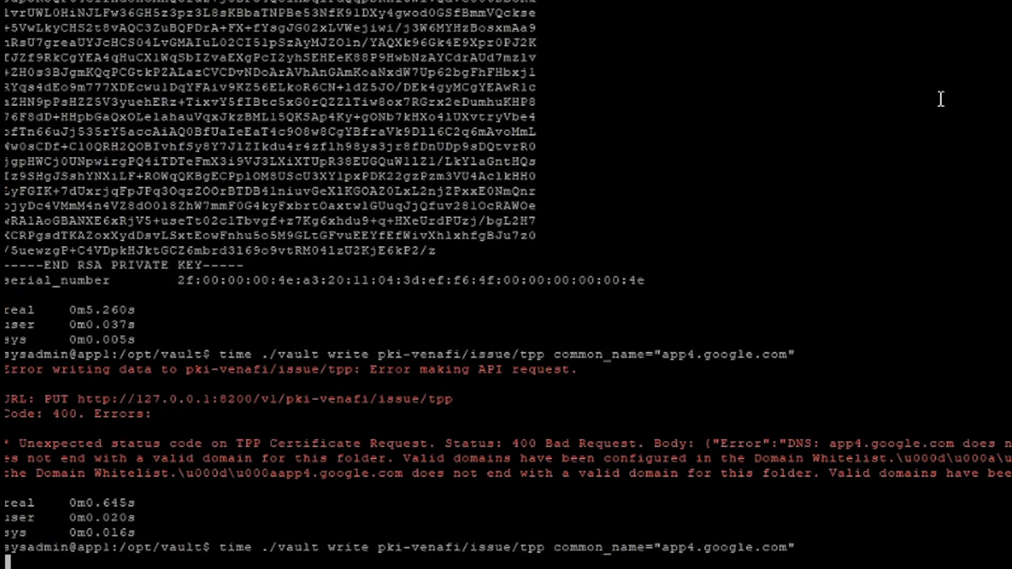
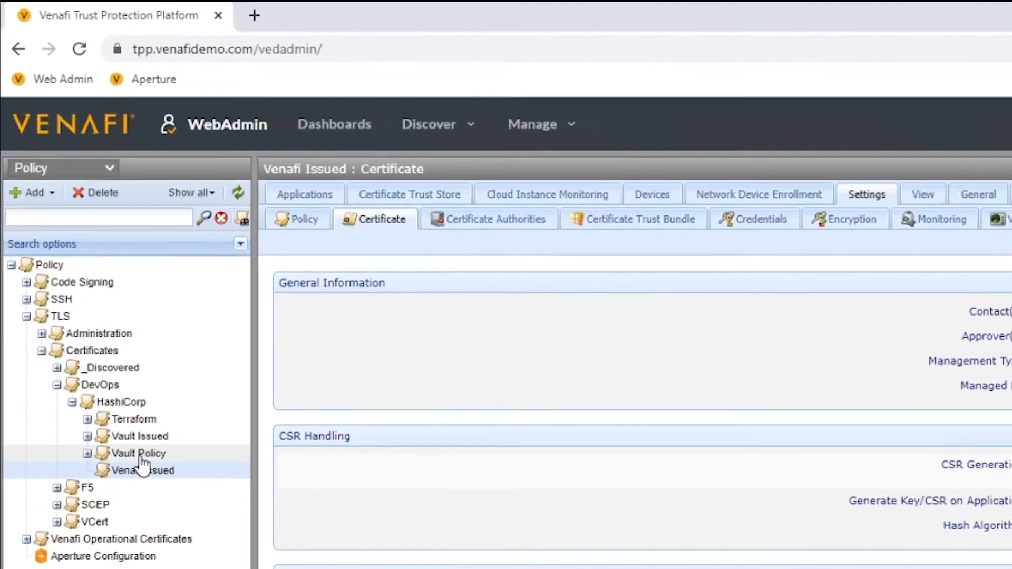
# Switch to Venafi WebAdmin and open the certificate settings of the Vault Policy folder under HashiCorp.
pyautogui.click(120, 390)
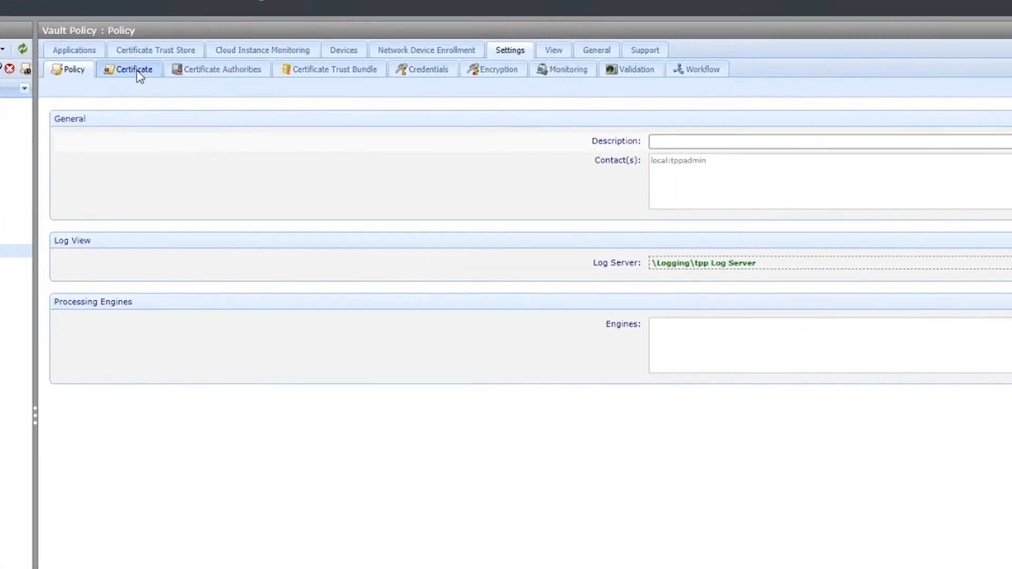
pyautogui.click(249, 143)
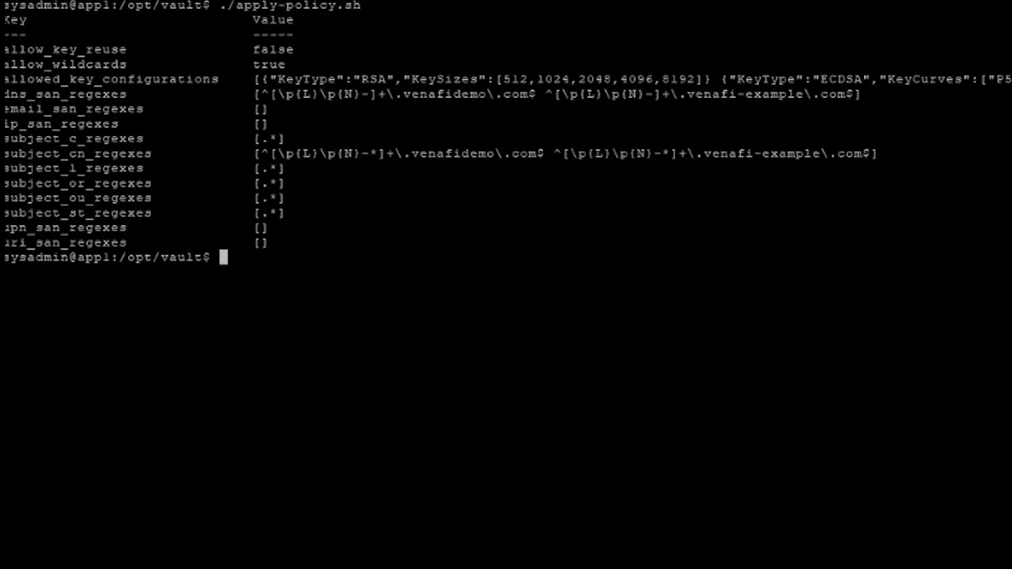
# In the terminal, issue certificates for app5.venafidemo.com and app6.venafi-example.com with timed Vault writes to pki-local/issue/tpp.
pyautogui.rightClick(393, 373)
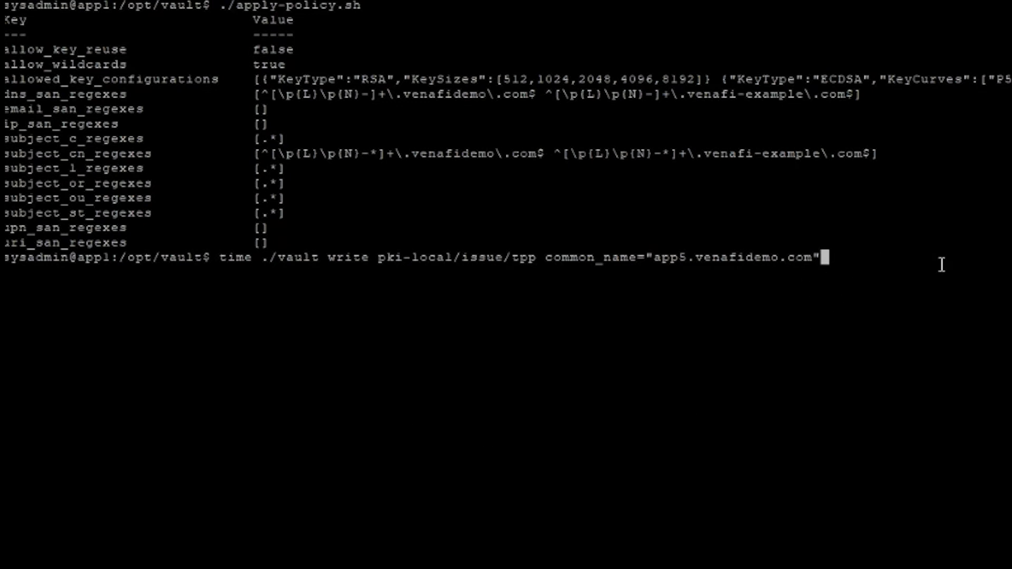
pyautogui.press('Return')
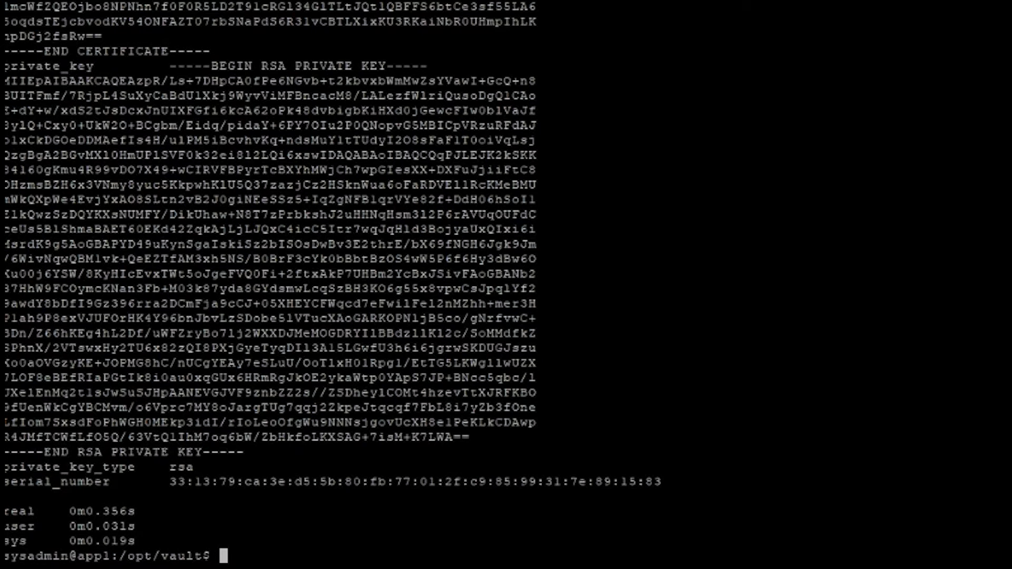
pyautogui.write('time ./vault write pki-local/issue/tpp common_name="app6.venafi-example.com"')
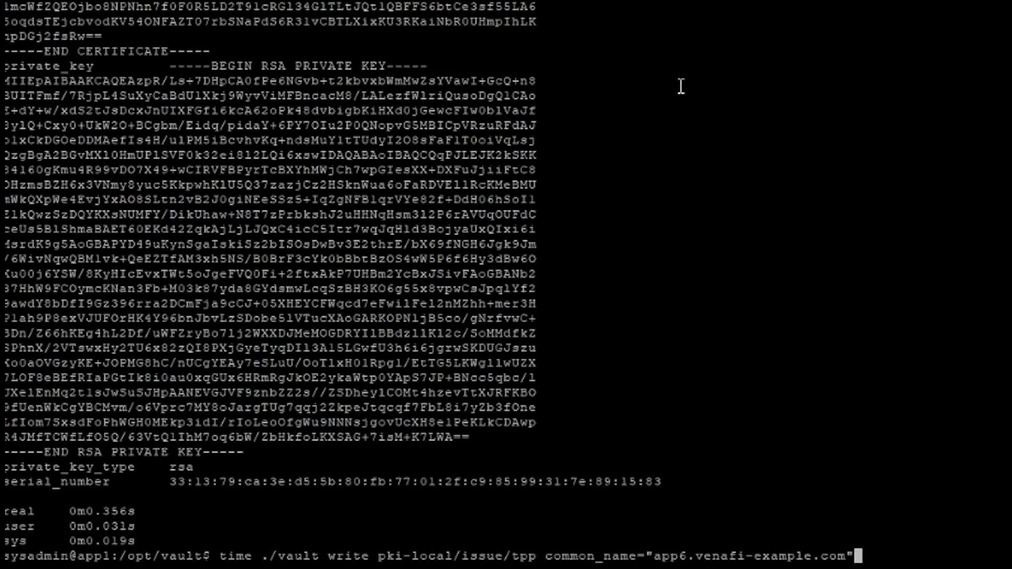
pyautogui.press('Return')
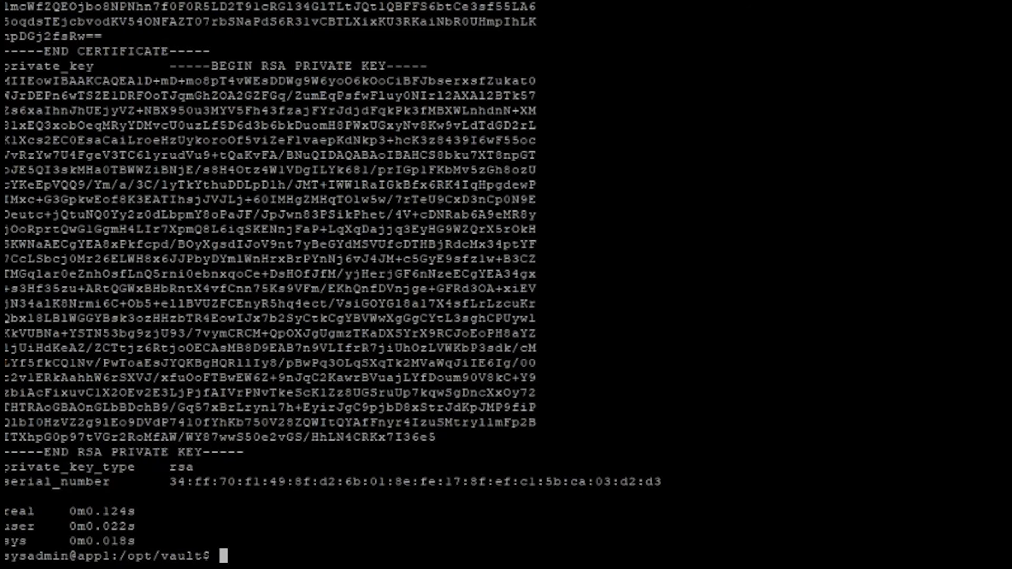
# Run timed Vault writes to pki-local/issue/tpp requesting certificates for app7.venafidemo.com and app8.newdomain.com.
pyautogui.press('Up')
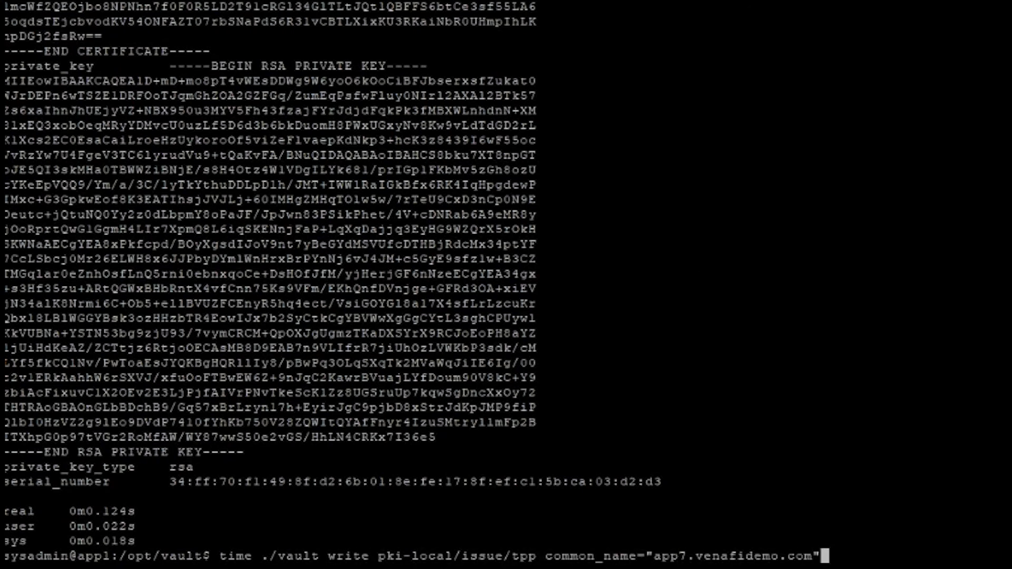
pyautogui.press('Return')
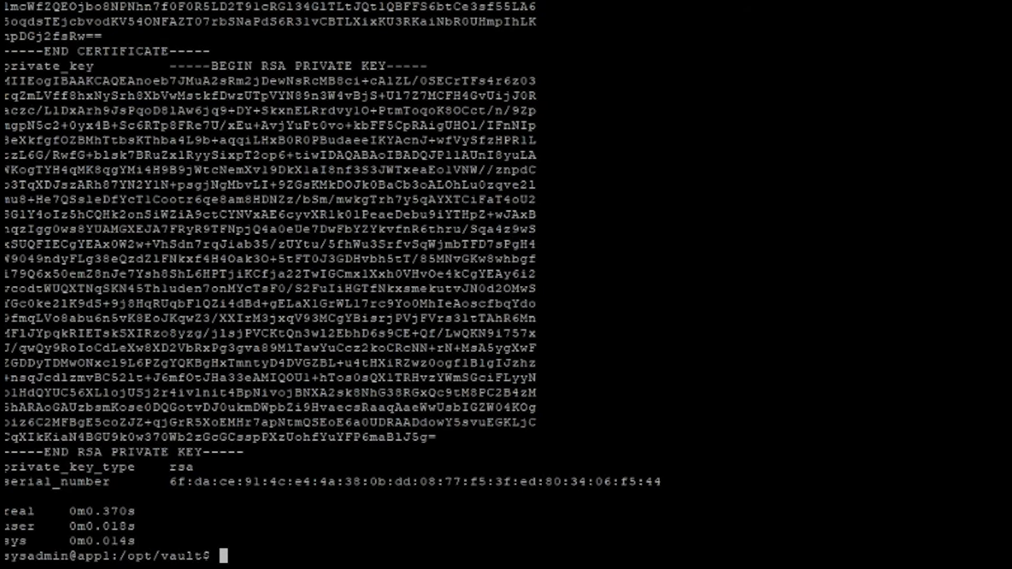
pyautogui.press('Up')
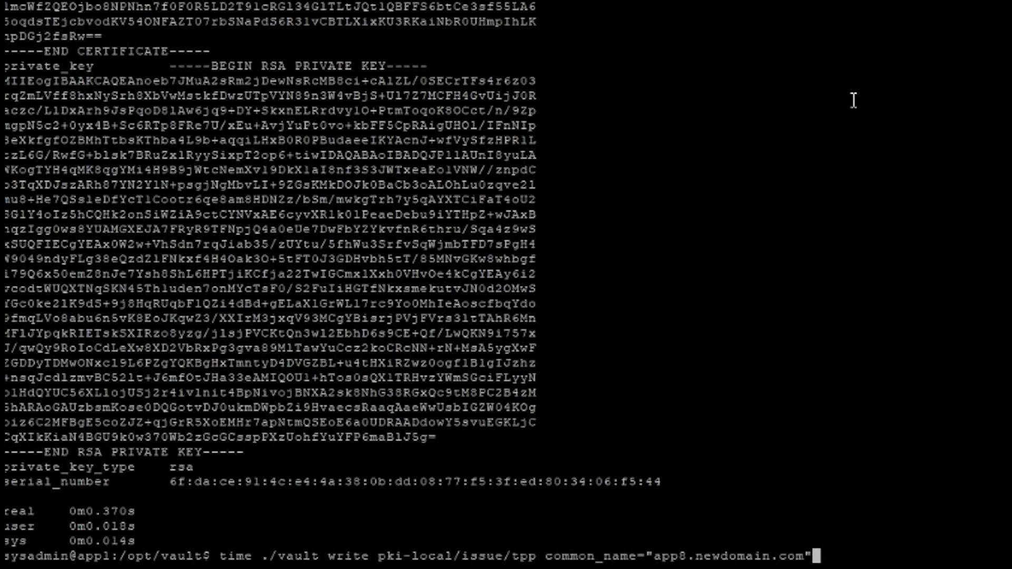
pyautogui.press('Return')
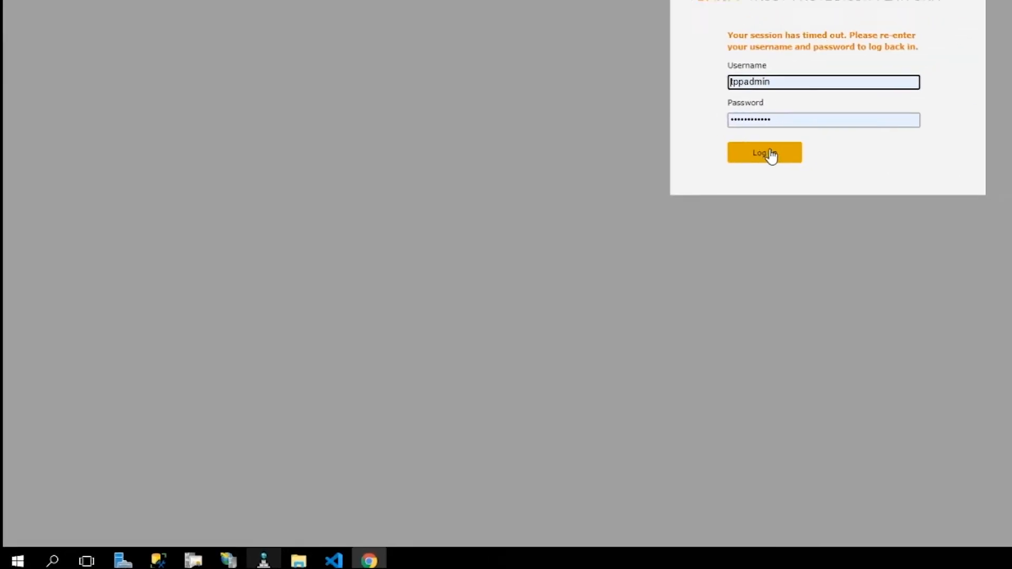
# Log back in to Venafi WebAdmin and open the certificate settings of the Vault Policy folder under TLS, Certificates, DevOps, HashiCorp.
pyautogui.click(665, 209)
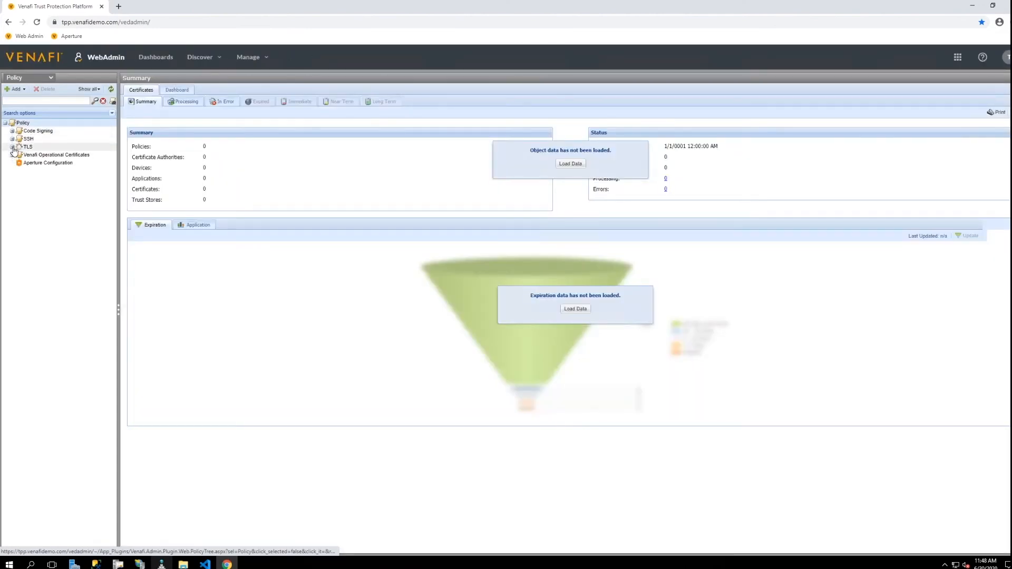
pyautogui.click(11, 147)
pyautogui.click(20, 163)
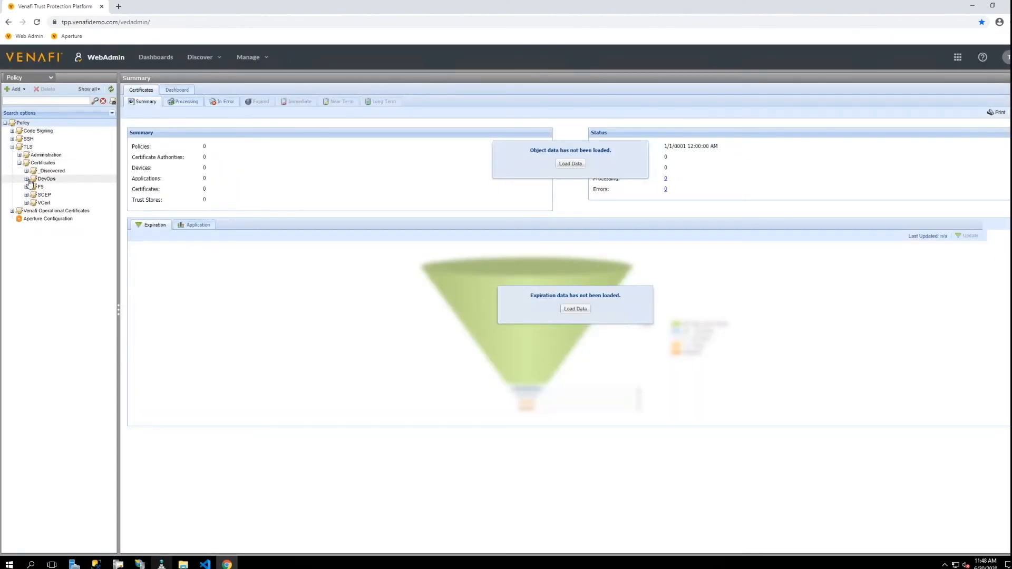
pyautogui.click(27, 180)
pyautogui.click(33, 187)
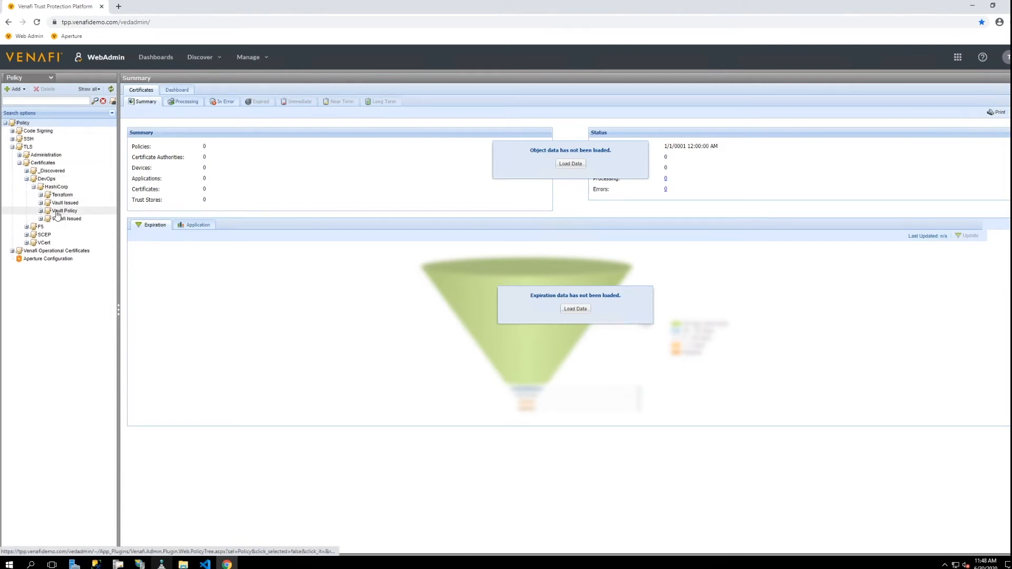
pyautogui.click(62, 211)
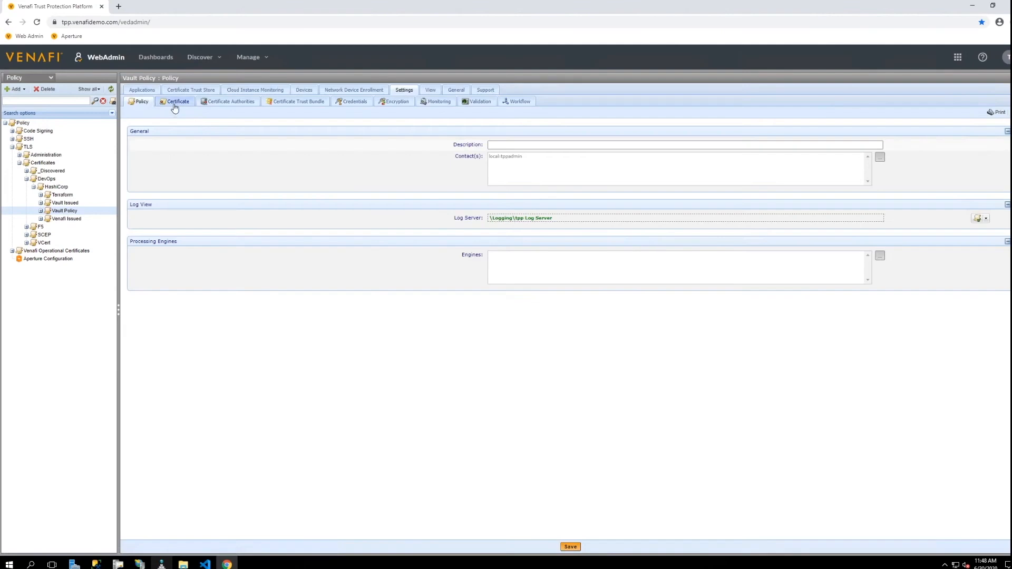
pyautogui.click(175, 103)
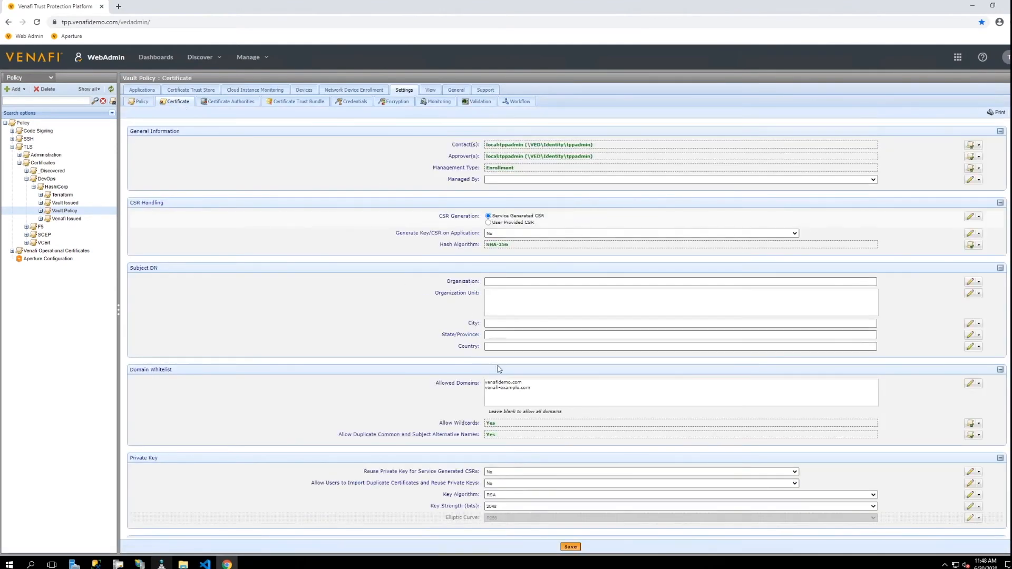
# Add newdomain.com as a third entry in the Vault Policy folder's allowed domains and save the settings.
pyautogui.click(495, 392)
pyautogui.hotkey('ctrl', 'a')
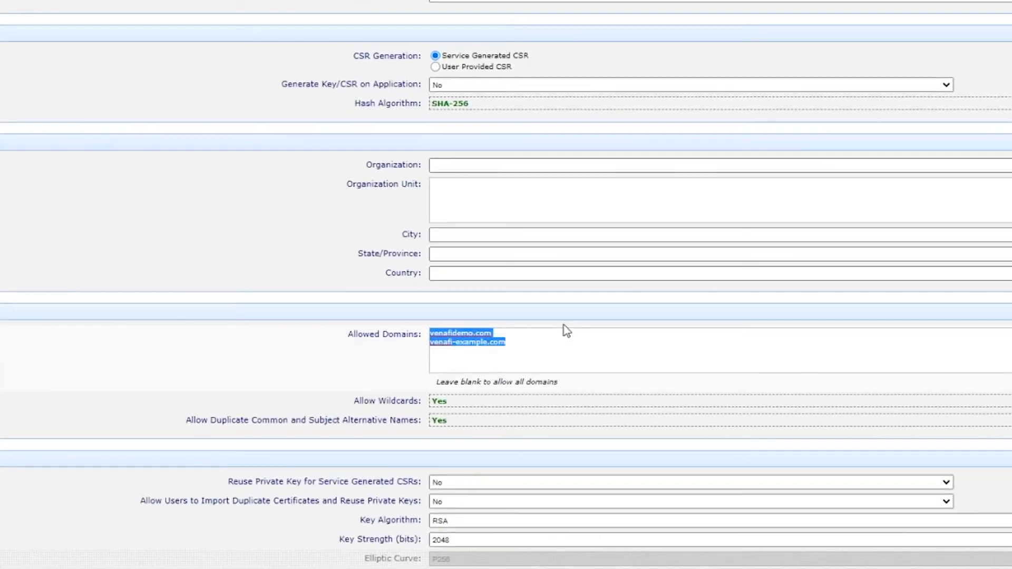
pyautogui.press('Right')
pyautogui.press('Return')
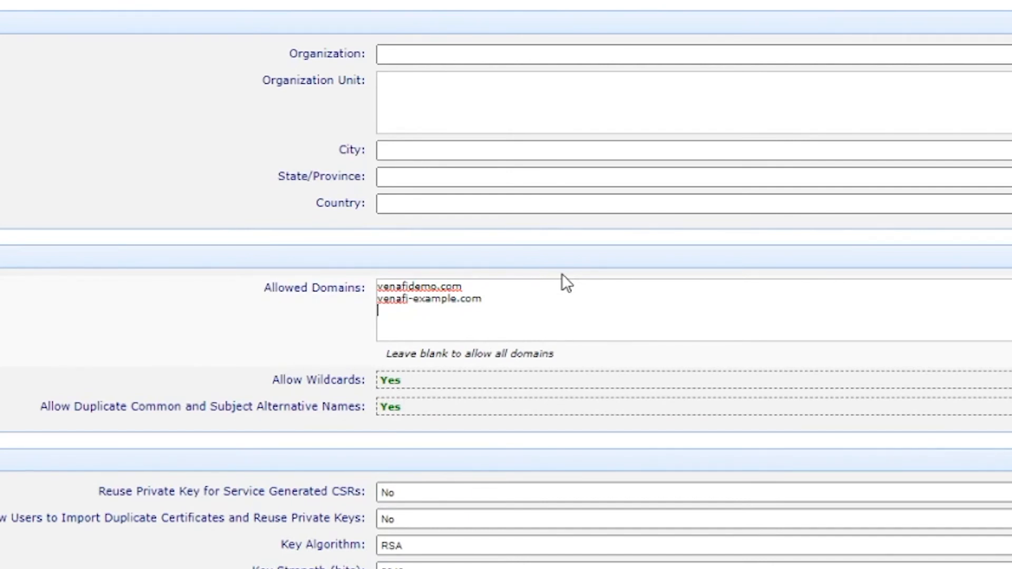
pyautogui.write('newdomain.com')
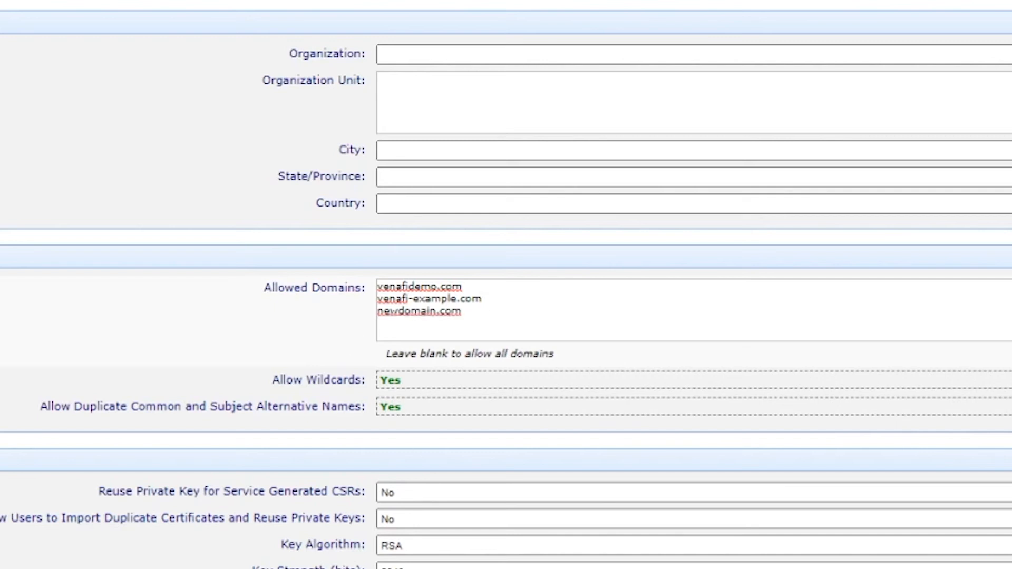
pyautogui.click(572, 564)
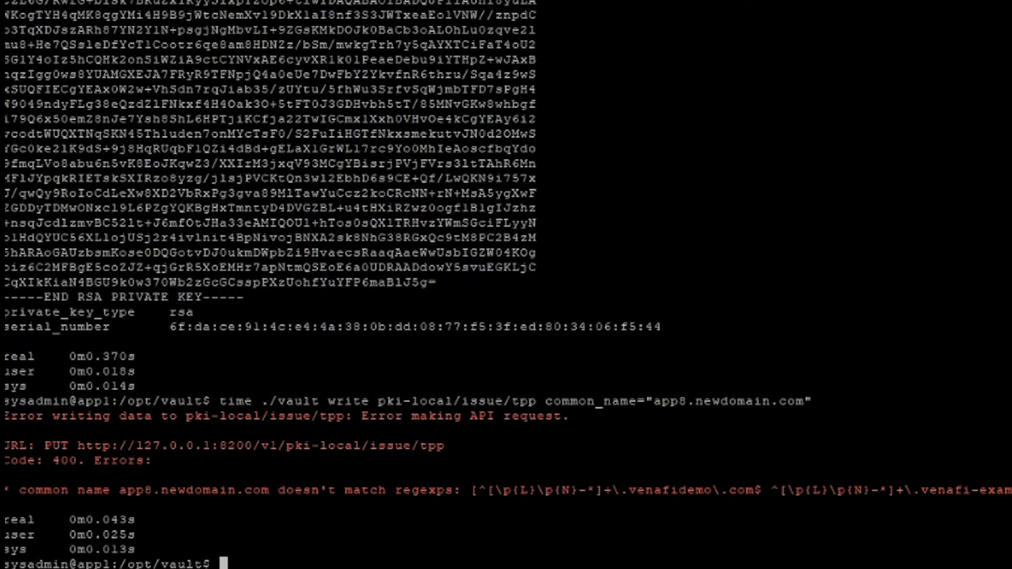
# In the terminal, repeat the app8.newdomain.com request to pki-local/issue/tpp and run ./apply-policy.sh to refresh the Venafi policy, highlighting its newdomain pattern.
pyautogui.press('Up')
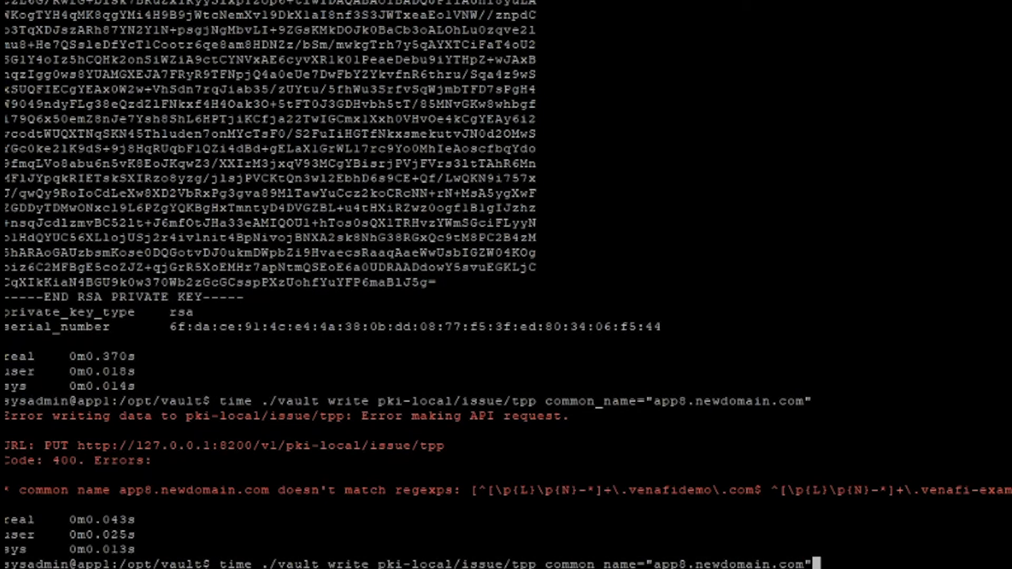
pyautogui.press('Return')
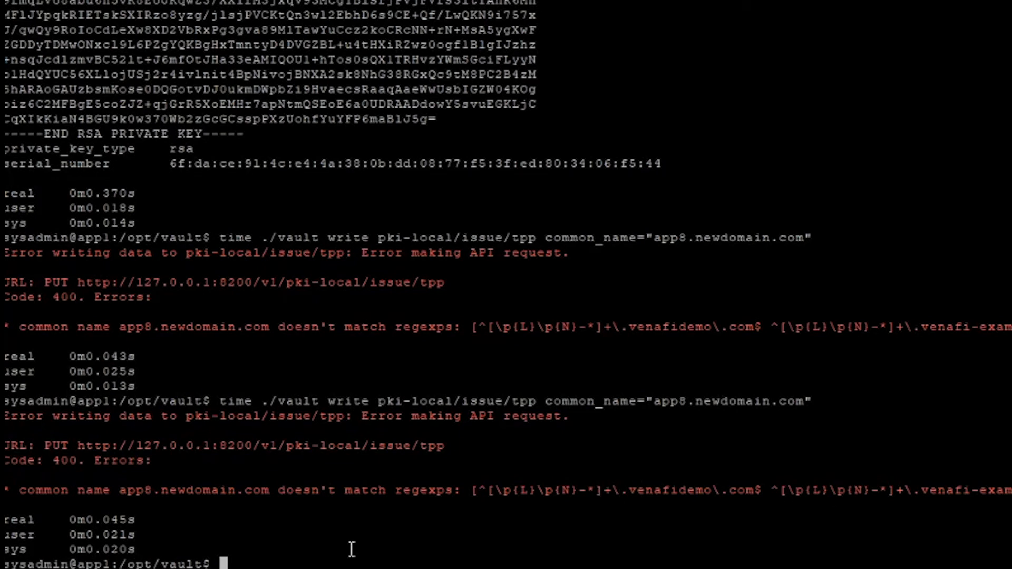
pyautogui.write('./apply-policy.sh')
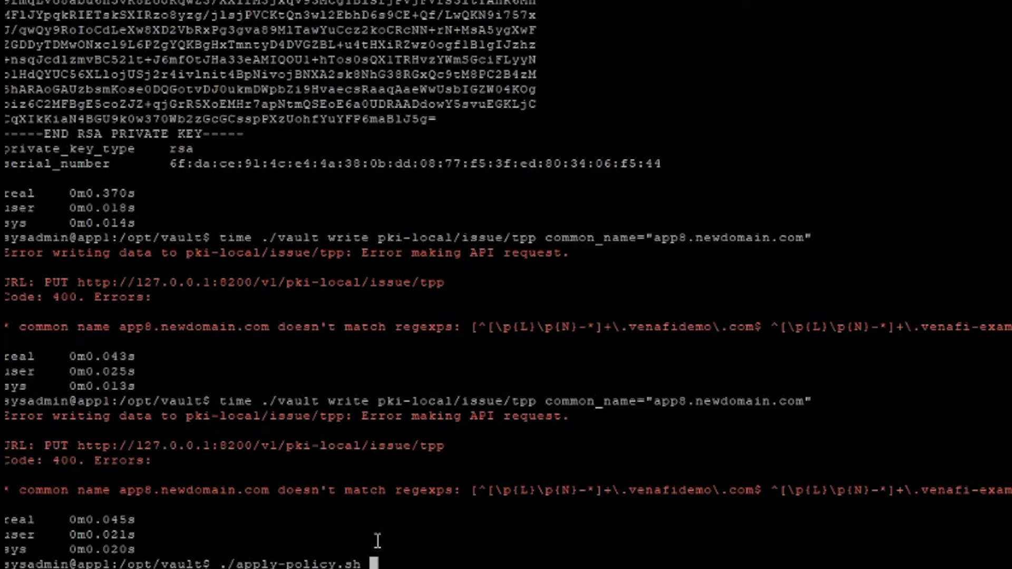
pyautogui.press('Return')
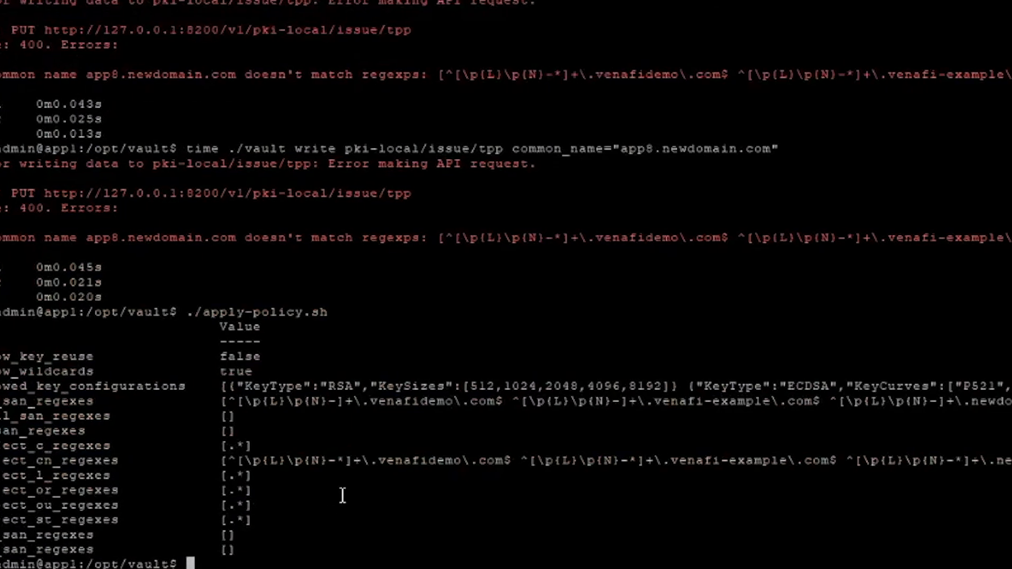
pyautogui.moveTo(1010, 461); pyautogui.dragTo(754, 461)
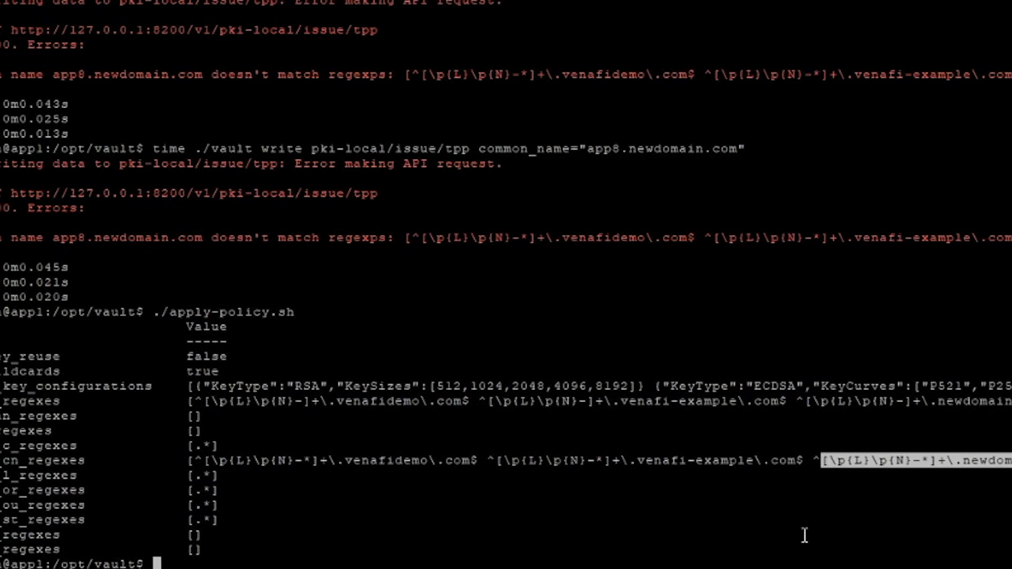
pyautogui.click(805, 536)
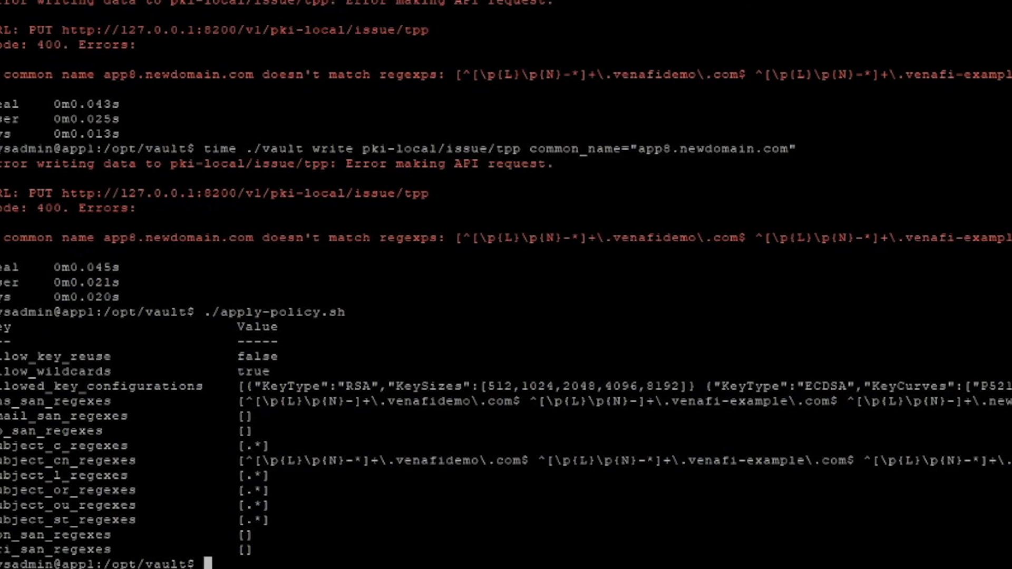
# Issue the app8.newdomain.com certificate under the refreshed policy with a timed Vault write to pki-local/issue/tpp.
pyautogui.press('Up')
pyautogui.press('Up')
pyautogui.press('Return')
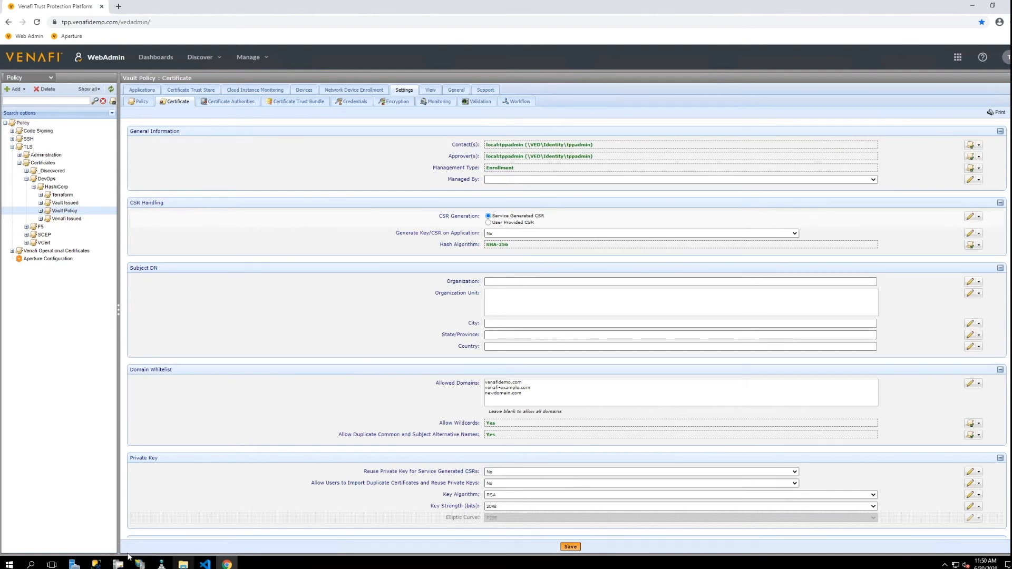
# Open the Venafi Configuration Console, stop the Web SDK component, and minimize the console.
pyautogui.click(9, 564)
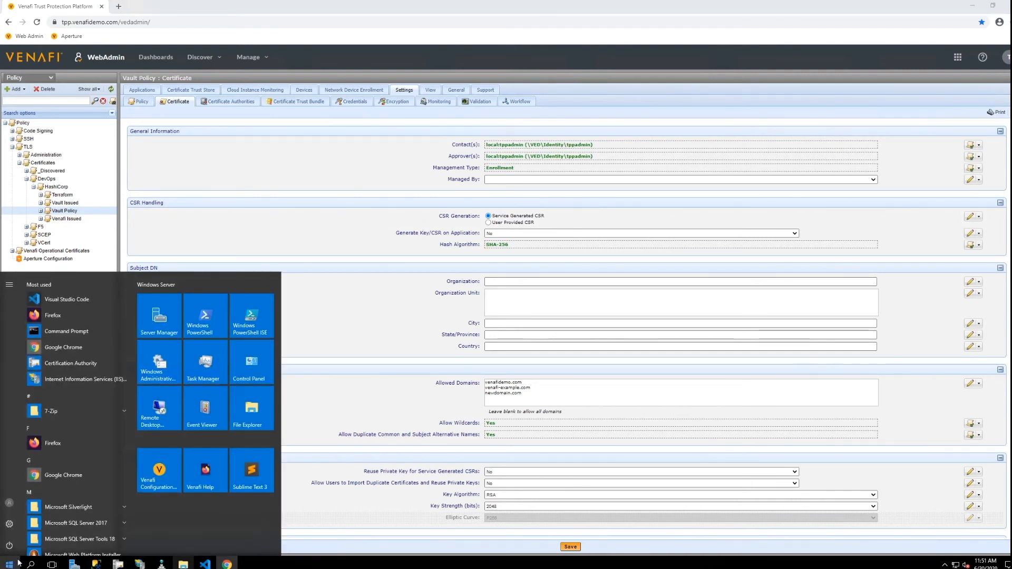
pyautogui.click(163, 475)
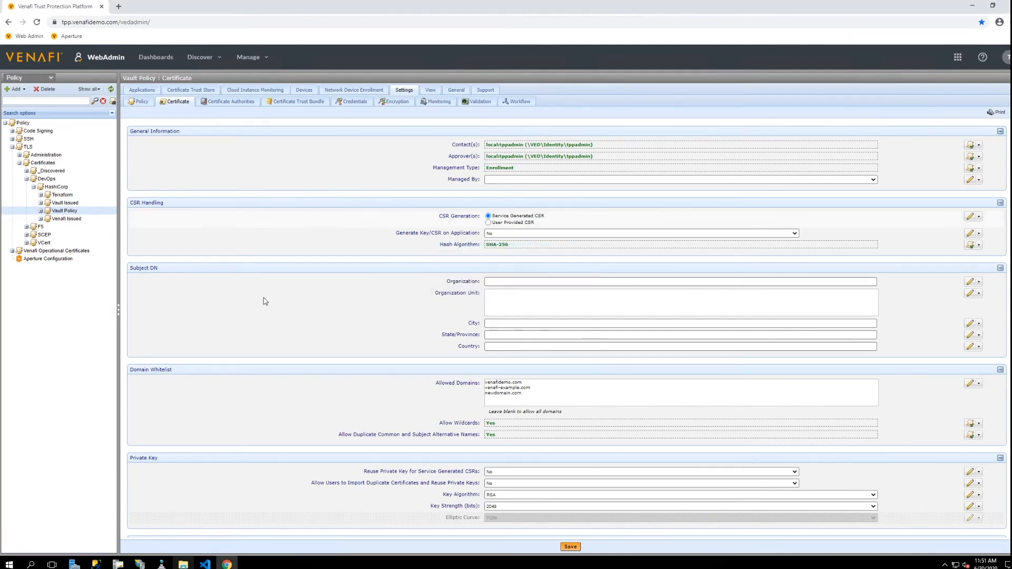
pyautogui.scroll(-5, 270, 235)
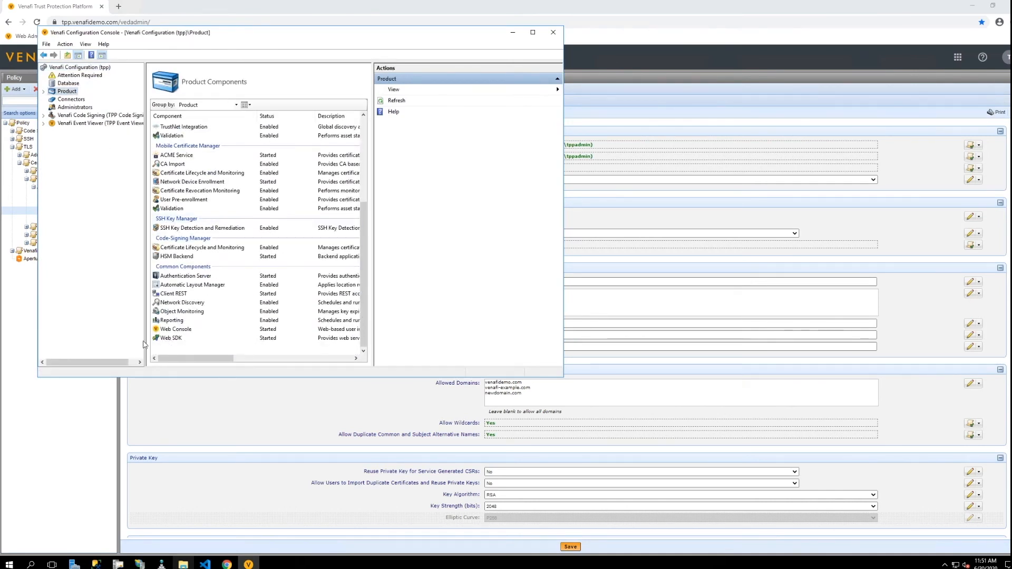
pyautogui.click(172, 338)
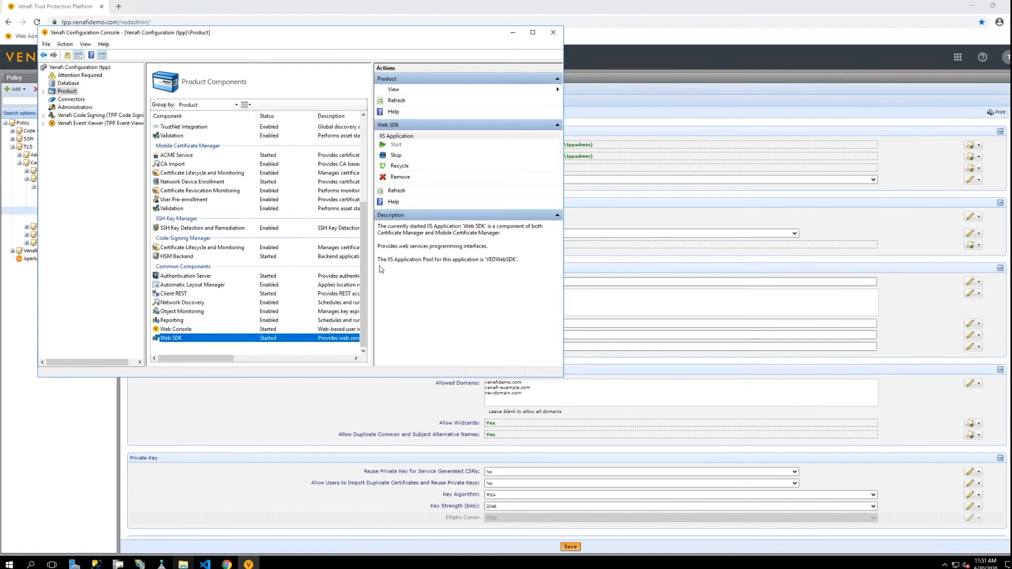
pyautogui.click(396, 155)
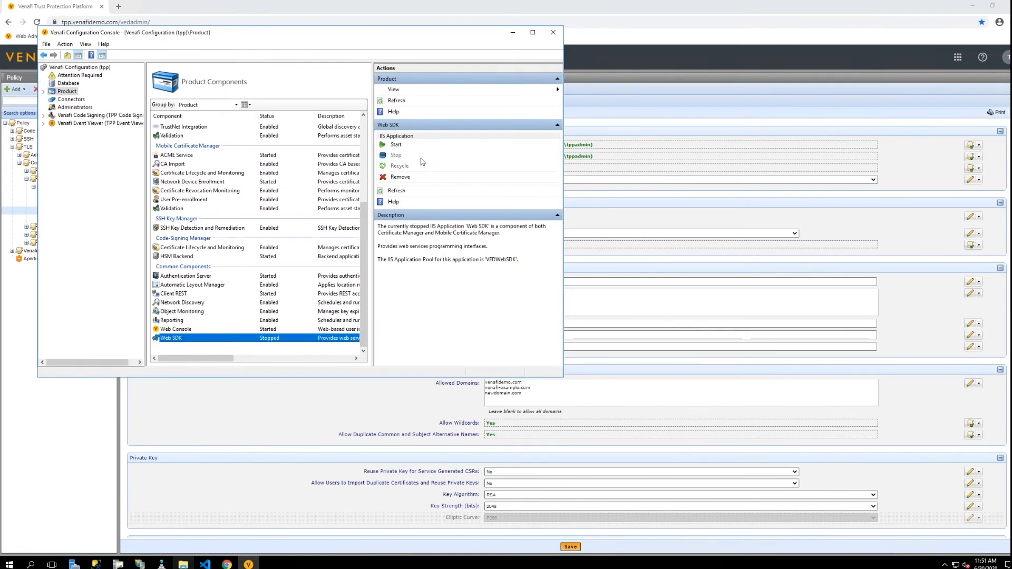
pyautogui.click(513, 34)
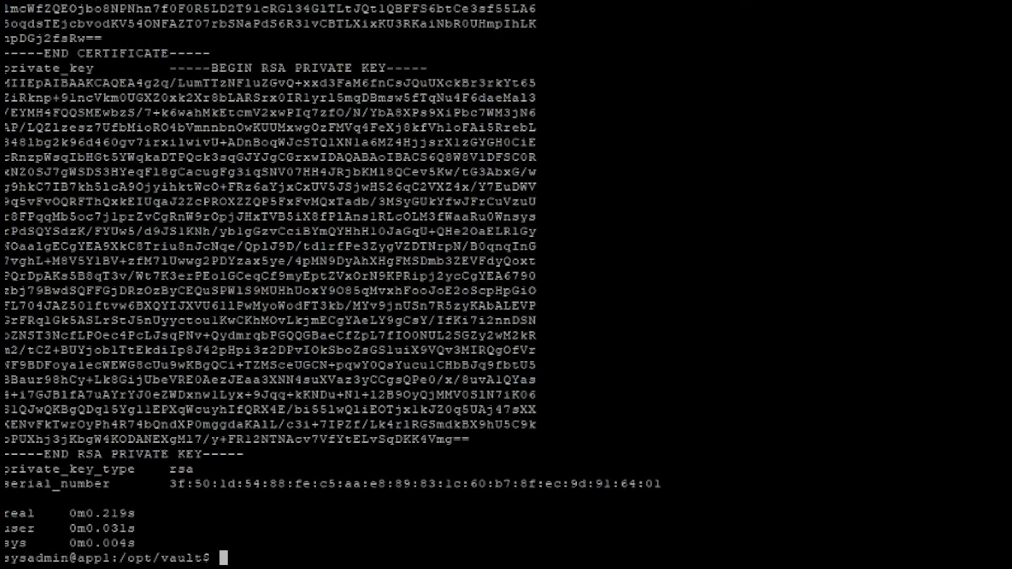
# In the terminal, request app1.venafidemo.com from pki-venafi/issue/tpp and app9.venafidemo.com from pki-local/issue/tpp with timed Vault writes.
pyautogui.press('Up')
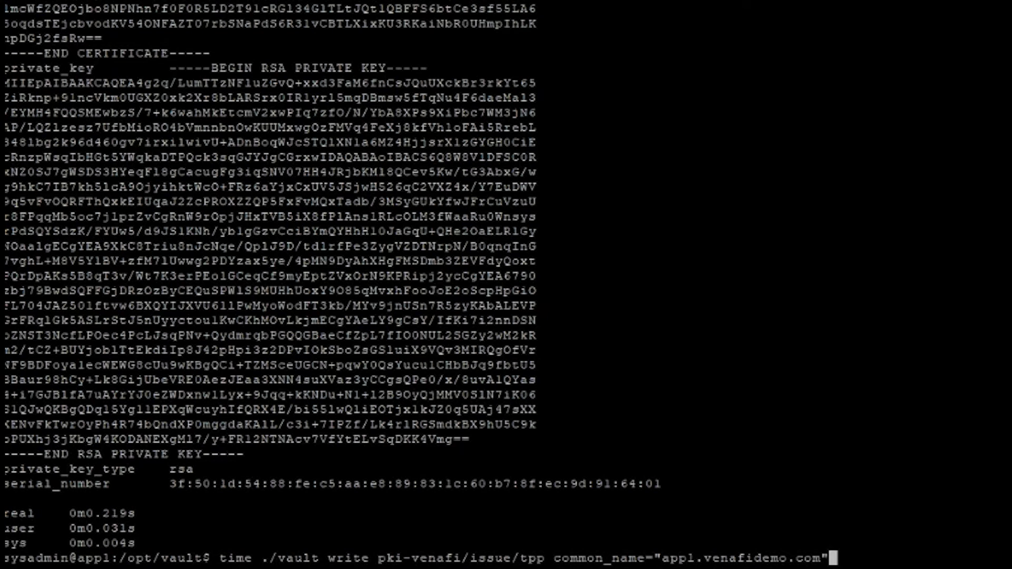
pyautogui.press('Return')
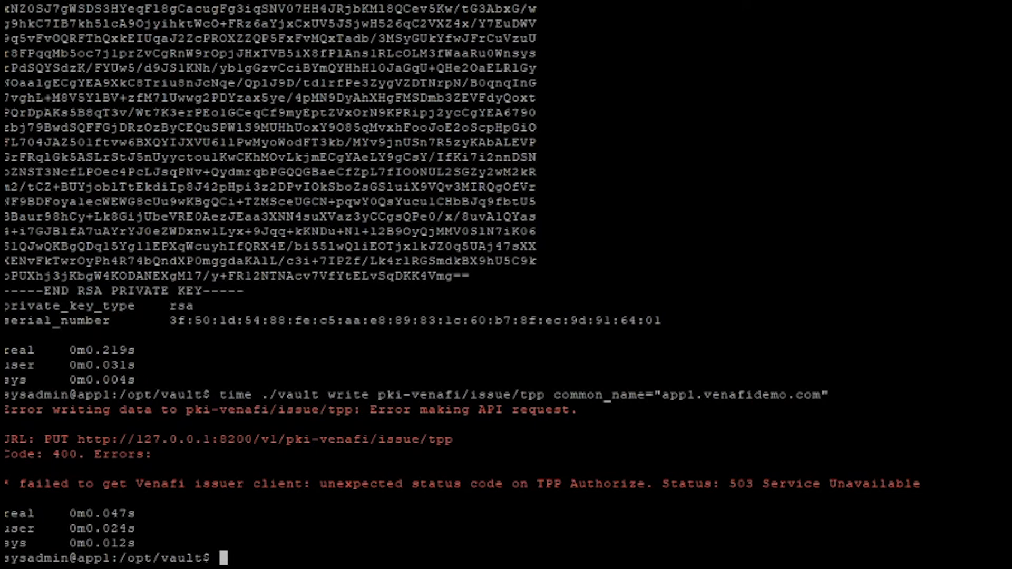
pyautogui.press('Up')
pyautogui.press('Up')
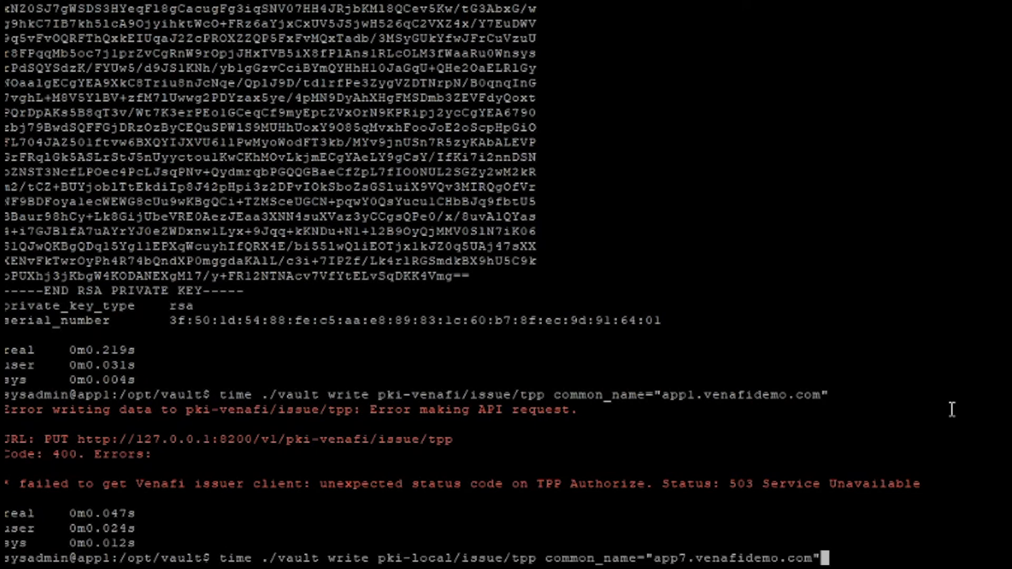
pyautogui.press('Left')
pyautogui.press('Left')
pyautogui.press('Left')
pyautogui.press('Left')
pyautogui.press('Left')
pyautogui.press('Left')
pyautogui.press('Left')
pyautogui.press('Left')
pyautogui.press('Left')
pyautogui.press('Left')
pyautogui.press('Left')
pyautogui.press('Left')
pyautogui.press('Left')
pyautogui.press('Left')
pyautogui.press('Left')
pyautogui.press('Left')
pyautogui.press('BackSpace')
pyautogui.write('9')
pyautogui.press('Return')
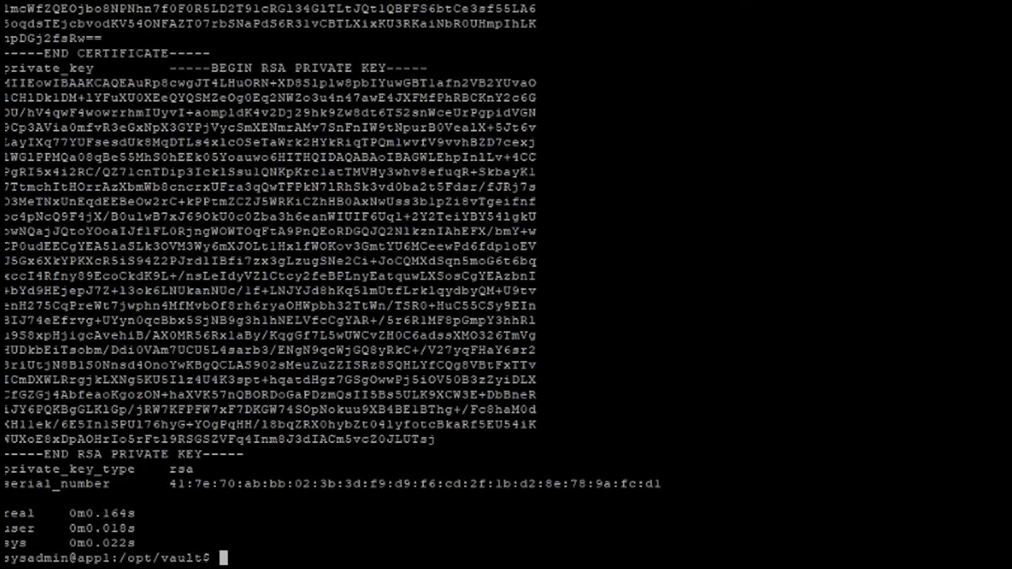
# Issue a certificate for app10.venafidemo.com with a timed Vault write to pki-local/issue/tpp.
pyautogui.press('Up')
pyautogui.press('Left')
pyautogui.press('Left')
pyautogui.press('Left')
pyautogui.press('Left')
pyautogui.press('Left')
pyautogui.press('Left')
pyautogui.press('Left')
pyautogui.press('Left')
pyautogui.press('Left')
pyautogui.press('Left')
pyautogui.press('Left')
pyautogui.press('Left')
pyautogui.press('Left')
pyautogui.press('Left')
pyautogui.press('Left')
pyautogui.press('Left')
pyautogui.press('BackSpace')
pyautogui.write('10')
pyautogui.press('Return')
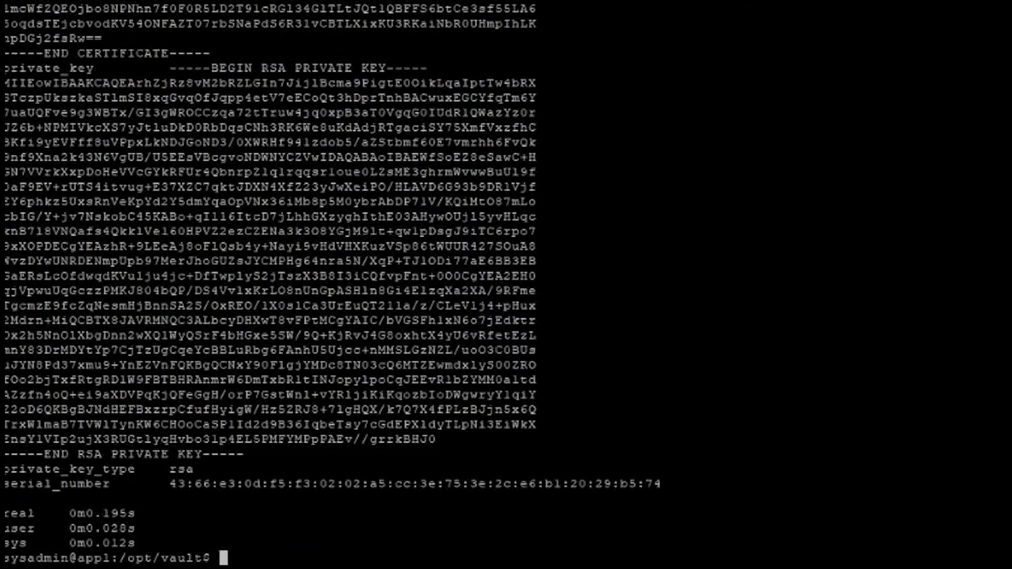
# Change the recalled request's common name to app11.venafidemo.com and issue that certificate from pki-local/issue/tpp.
pyautogui.press('Up')
pyautogui.press('Left')
pyautogui.press('Left')
pyautogui.press('Left')
pyautogui.press('Left')
pyautogui.press('Left')
pyautogui.press('Left')
pyautogui.press('Left')
pyautogui.press('Left')
pyautogui.press('Left')
pyautogui.press('Left')
pyautogui.press('Left')
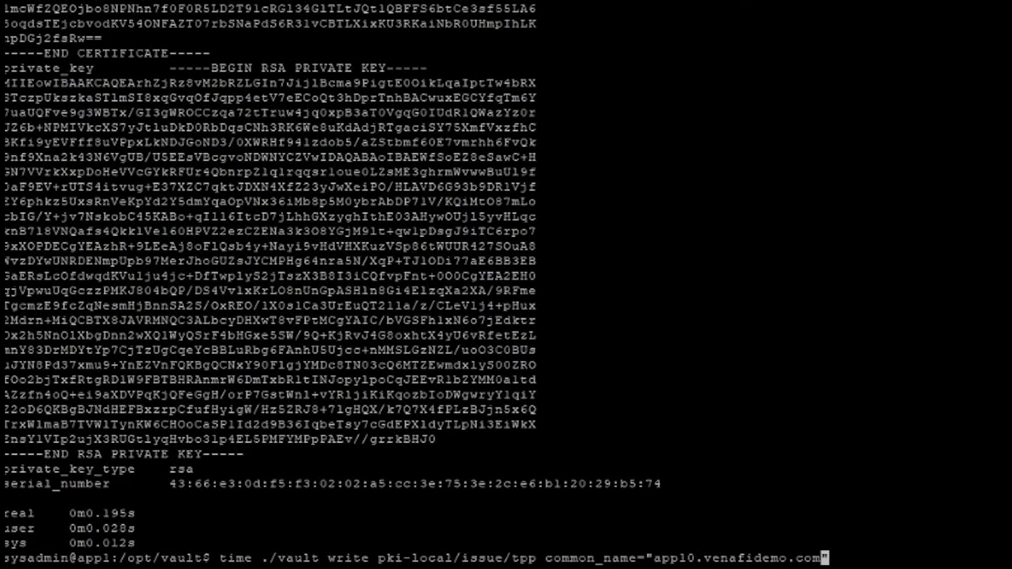
pyautogui.press('Left')
pyautogui.press('Left')
pyautogui.press('Left')
pyautogui.press('Left')
pyautogui.press('Left')
pyautogui.press('Left')
pyautogui.press('BackSpace')
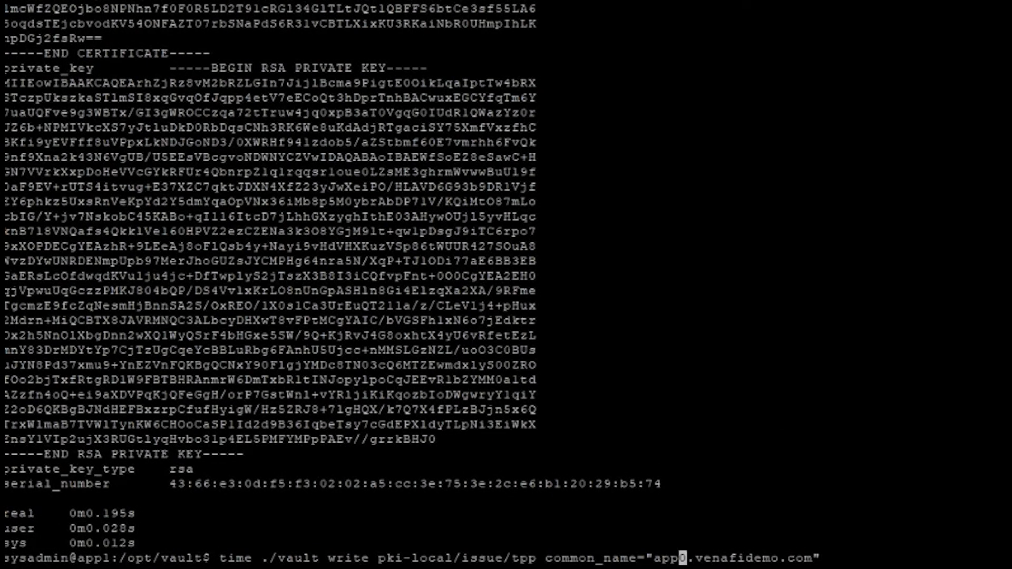
pyautogui.press('Delete')
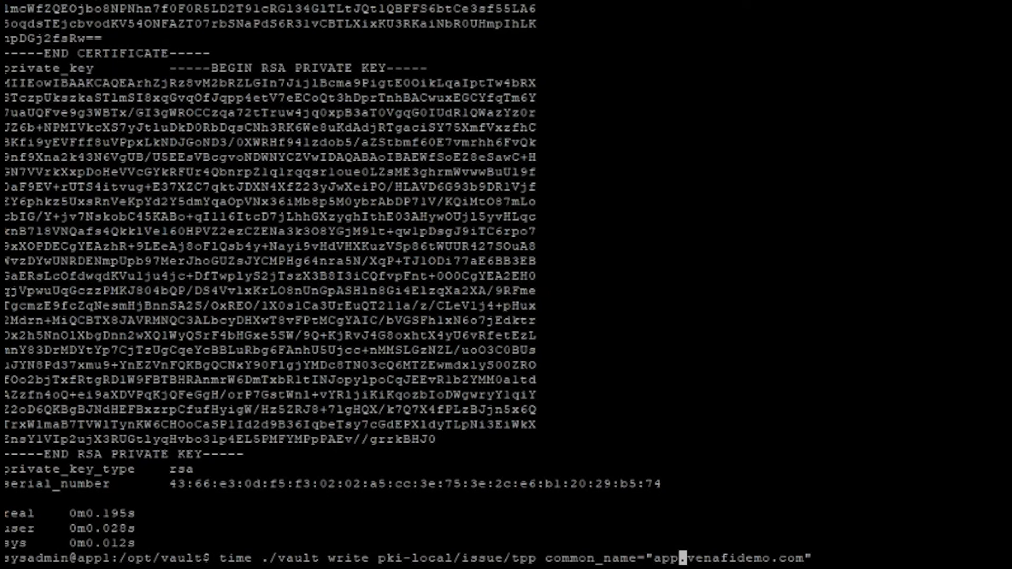
pyautogui.write('l1')
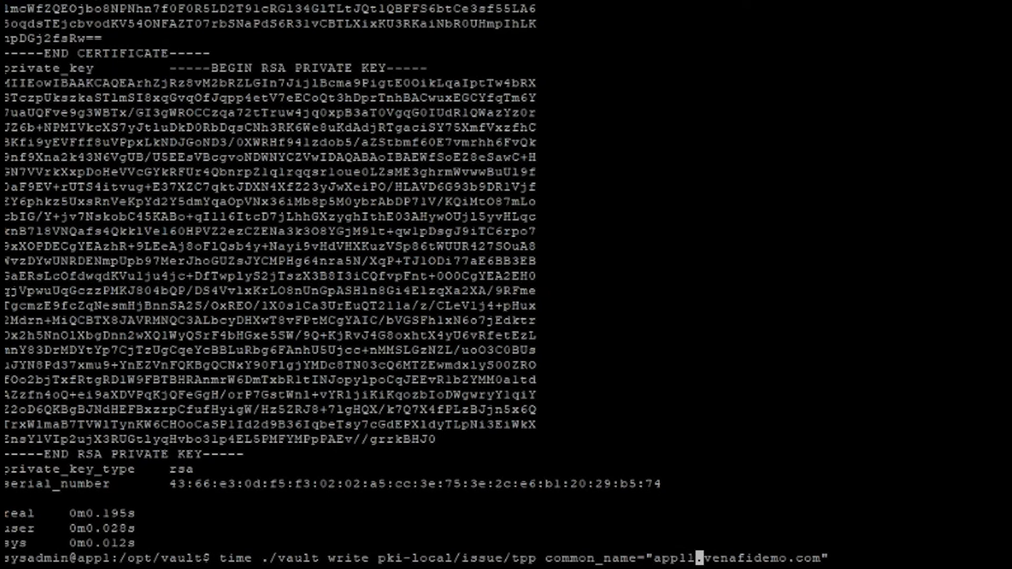
pyautogui.press('Return')
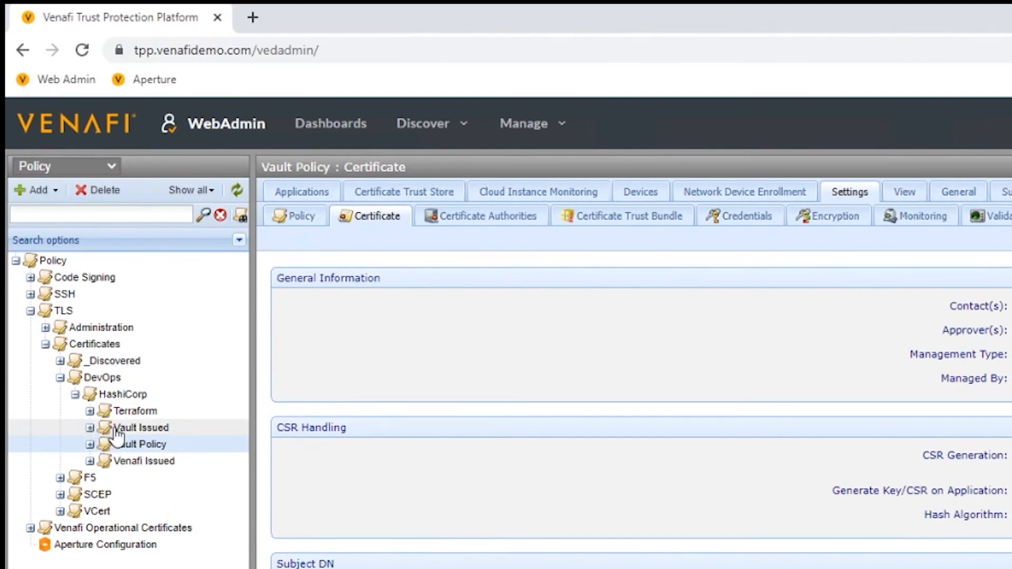
# Switch to Venafi WebAdmin and list the certificates in the Vault Issued folder under HashiCorp.
pyautogui.rightClick(117, 434)
pyautogui.click(181, 540)
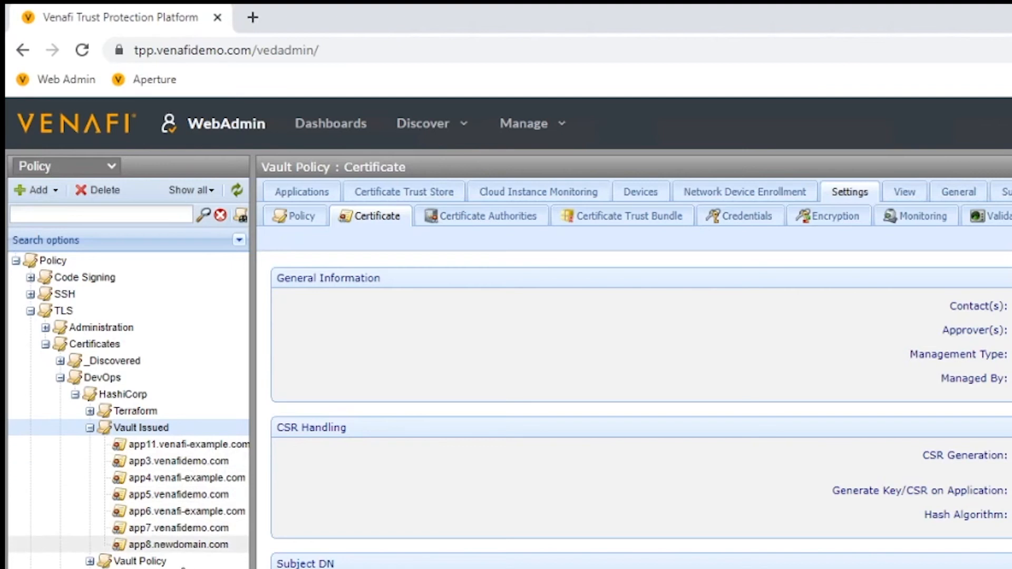
pyautogui.moveTo(252, 533); pyautogui.dragTo(312, 518)
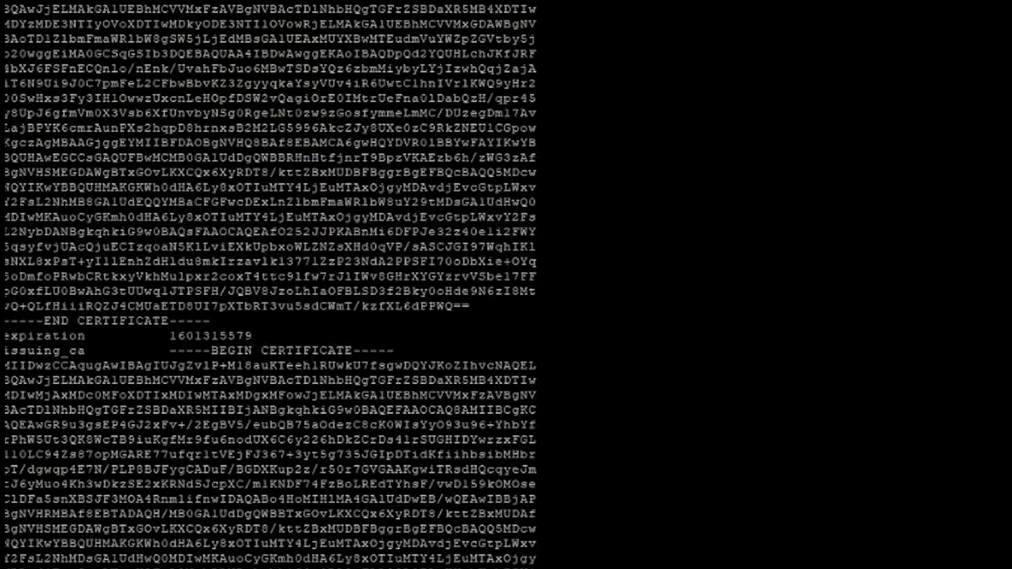
# In the terminal, change the recalled request's common name to app12.venafidemo.com and issue that certificate from pki-local/issue/tpp.
pyautogui.press('Up')
pyautogui.press('Left')
pyautogui.press('Left')
pyautogui.press('Left')
pyautogui.press('Left')
pyautogui.press('Left')
pyautogui.press('Left')
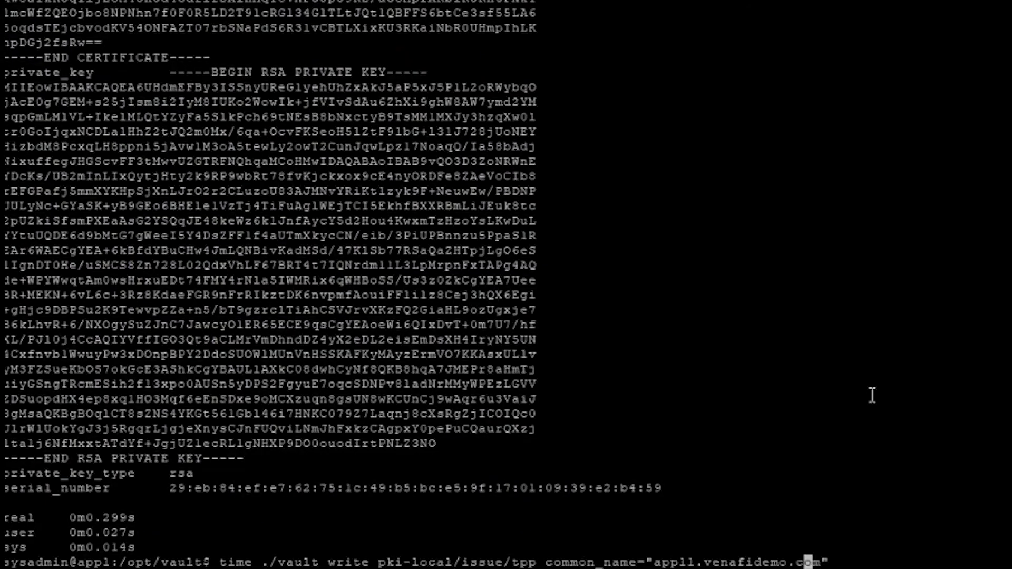
pyautogui.press('Left')
pyautogui.press('Left')
pyautogui.press('Left')
pyautogui.press('Left')
pyautogui.press('Left')
pyautogui.press('Left')
pyautogui.press('Left')
pyautogui.press('Left')
pyautogui.press('Left')
pyautogui.press('Left')
pyautogui.press('BackSpace')
pyautogui.write('2')
pyautogui.press('Return')
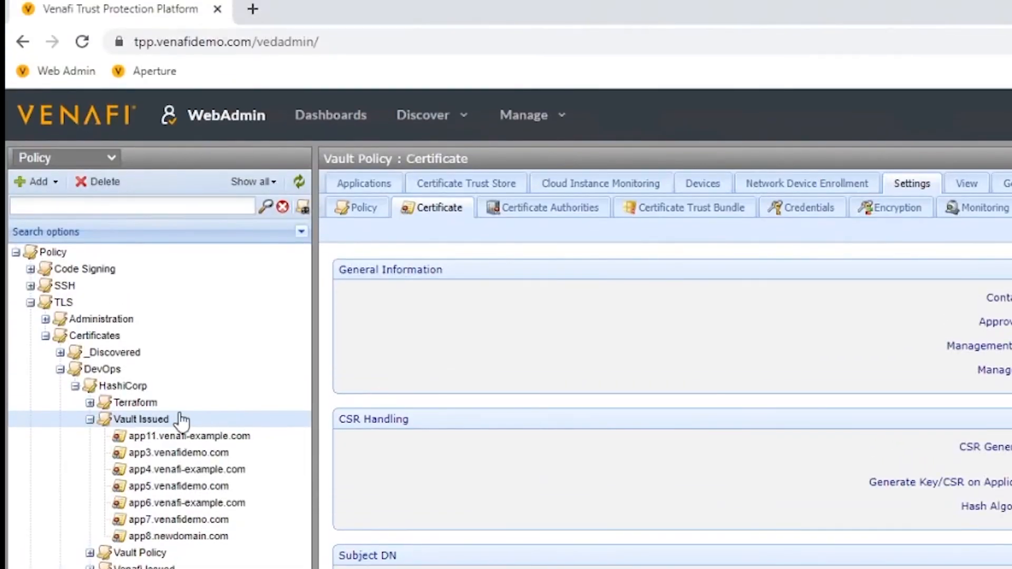
# Switch to Venafi WebAdmin and refresh the Vault Issued folder under HashiCorp to check for newly imported certificates.
pyautogui.rightClick(182, 420)
pyautogui.click(199, 528)
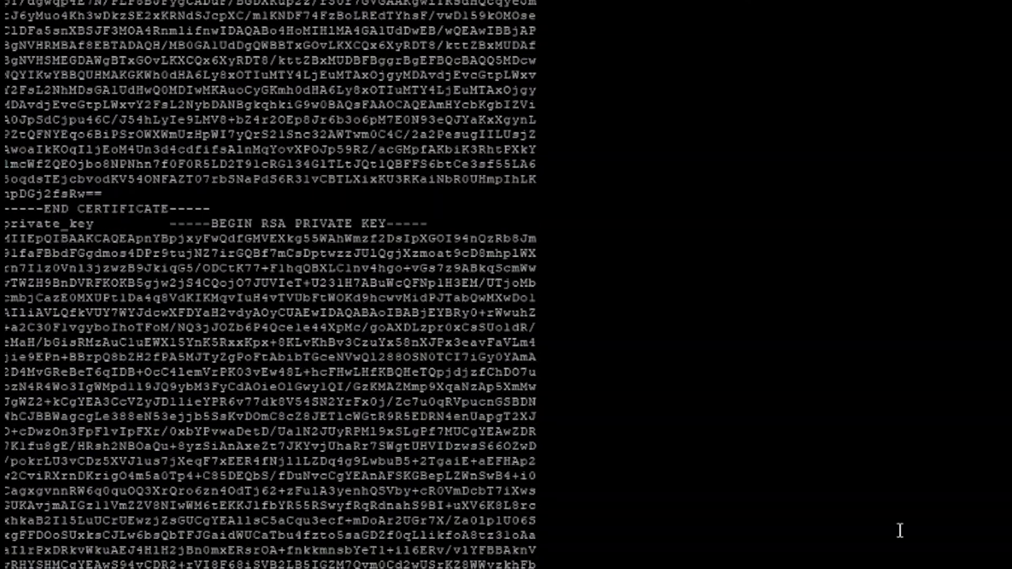
# Back in the terminal, try to issue a certificate for app13.anothernewdomain.com from pki-local/issue/tpp with a timed Vault write.
pyautogui.press('Up')
pyautogui.press('Left')
pyautogui.press('Left')
pyautogui.press('Left')
pyautogui.press('Left')
pyautogui.press('Left')
pyautogui.press('BackSpace')
pyautogui.press('BackSpace')
pyautogui.press('BackSpace')
pyautogui.press('BackSpace')
pyautogui.press('BackSpace')
pyautogui.press('BackSpace')
pyautogui.press('BackSpace')
pyautogui.press('BackSpace')
pyautogui.press('BackSpace')
pyautogui.press('BackSpace')
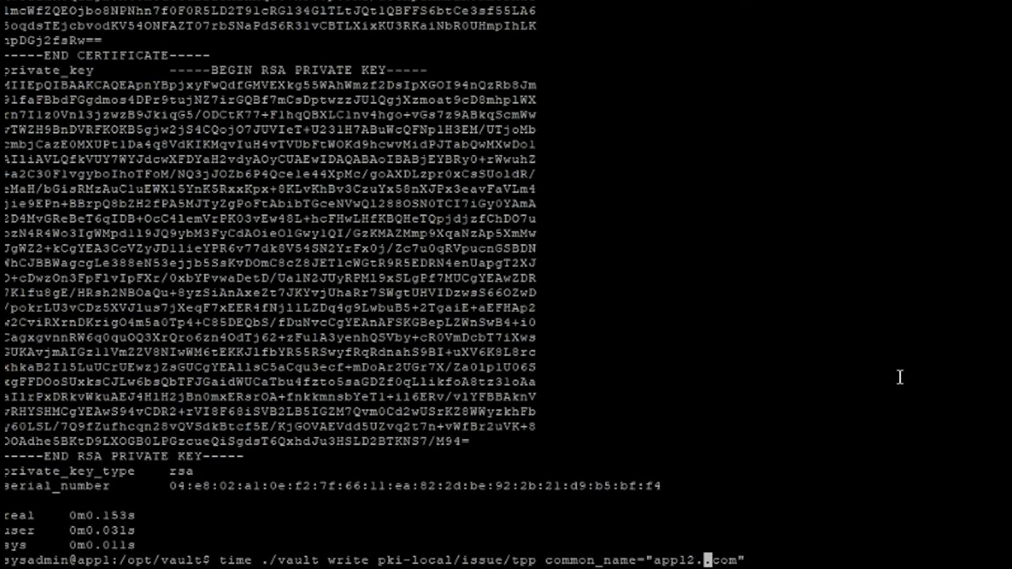
pyautogui.press('Left')
pyautogui.press('BackSpace')
pyautogui.write('3')
pyautogui.press('Right')
pyautogui.write('anothernewdoma')
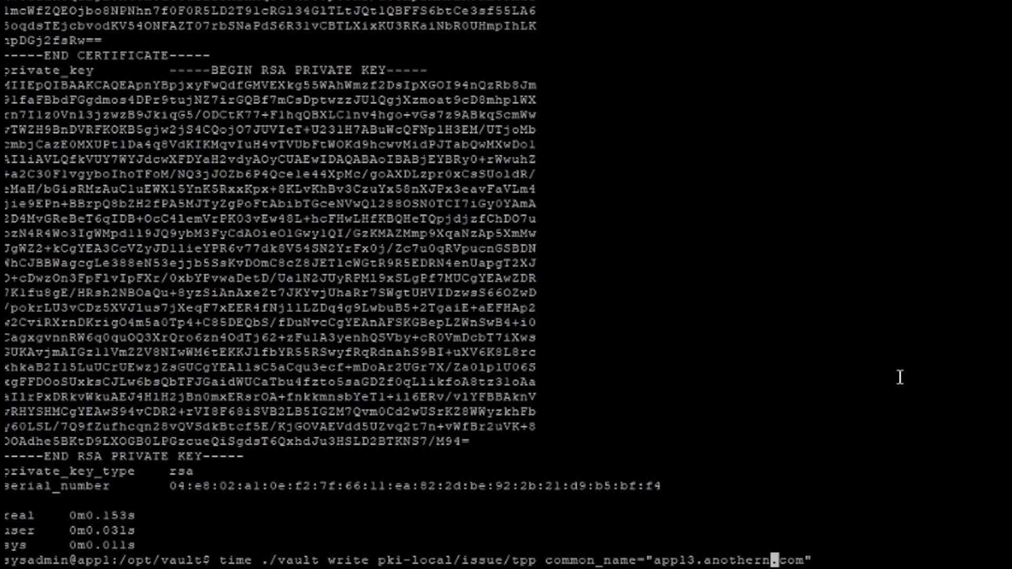
pyautogui.write('in')
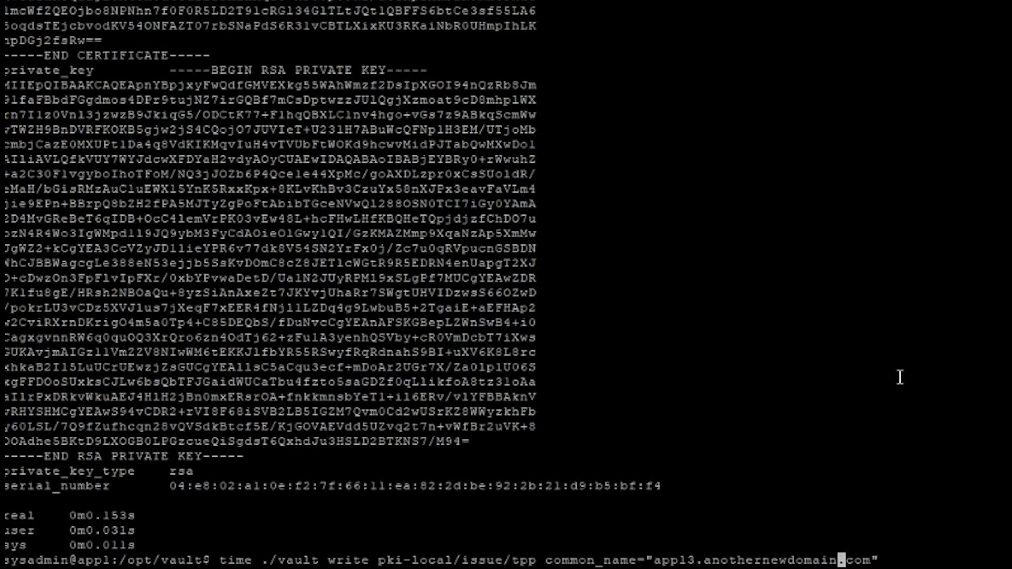
pyautogui.press('Return')
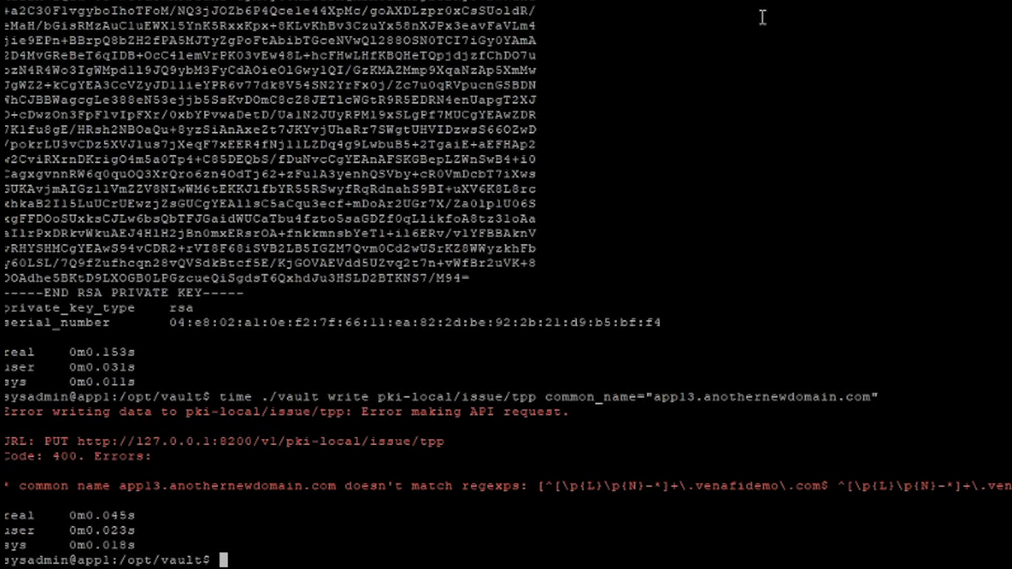
# List the Vault path pki-local/import-queue and examine the queued certificate entries.
pyautogui.write('./vault list pki-l')
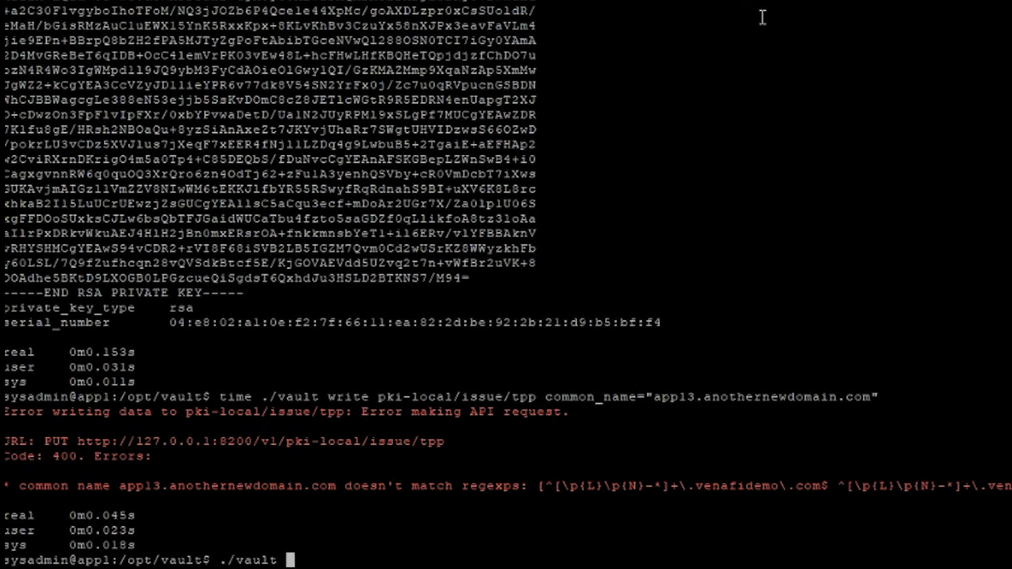
pyautogui.write('ocal')
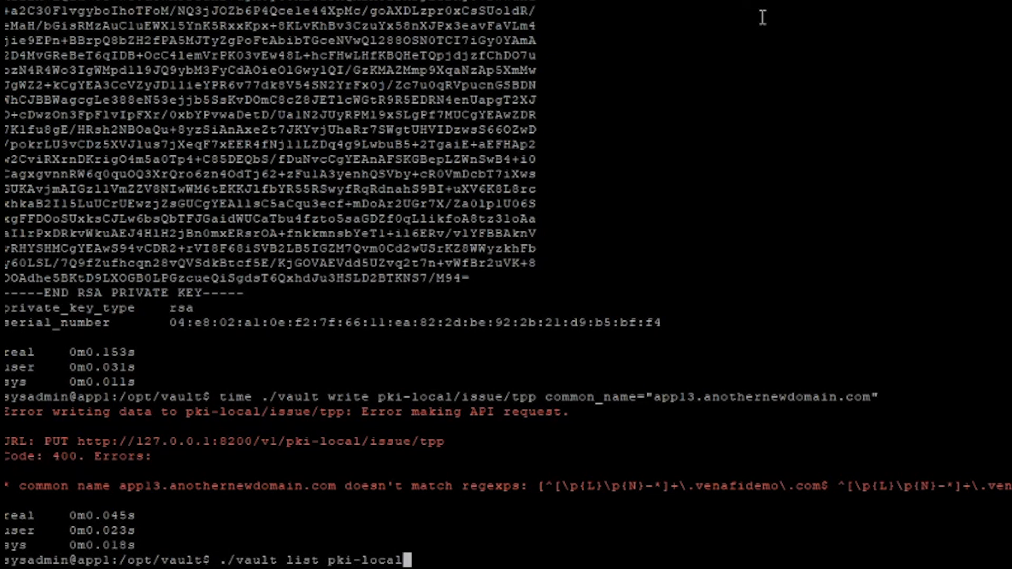
pyautogui.write('/import')
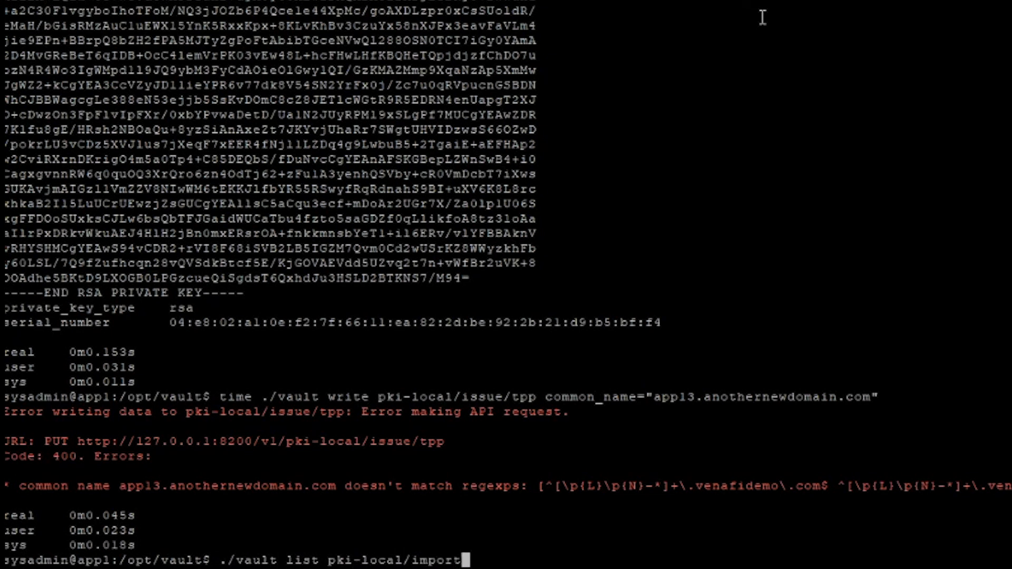
pyautogui.write('-queue')
pyautogui.press('Return')
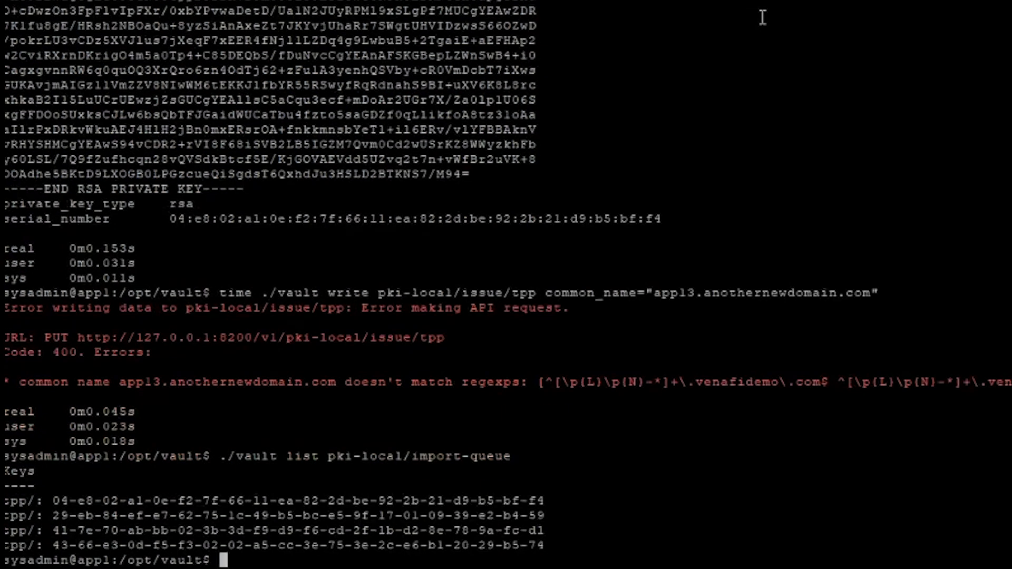
pyautogui.moveTo(6, 501); pyautogui.dragTo(541, 546)
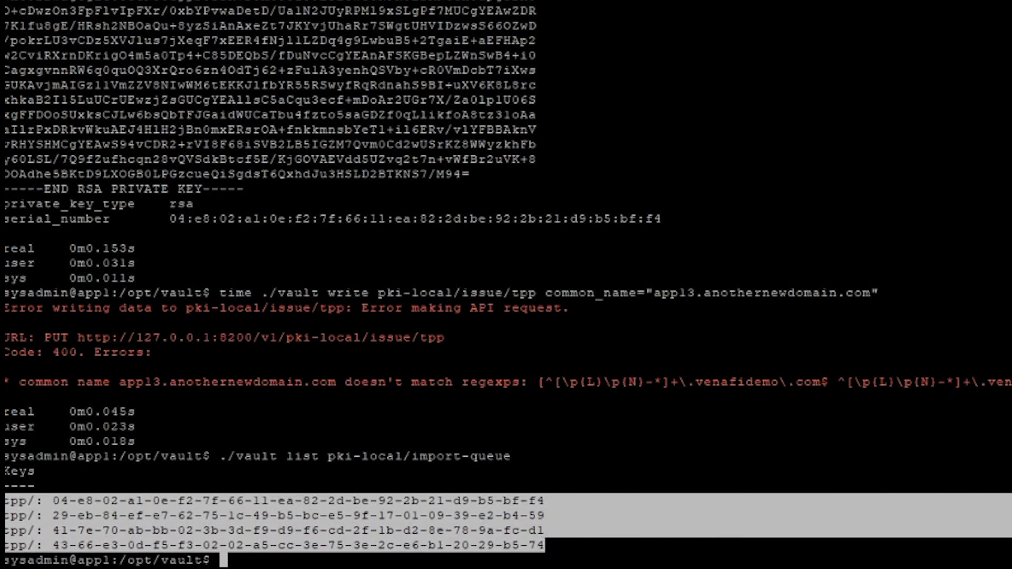
pyautogui.click(559, 545)
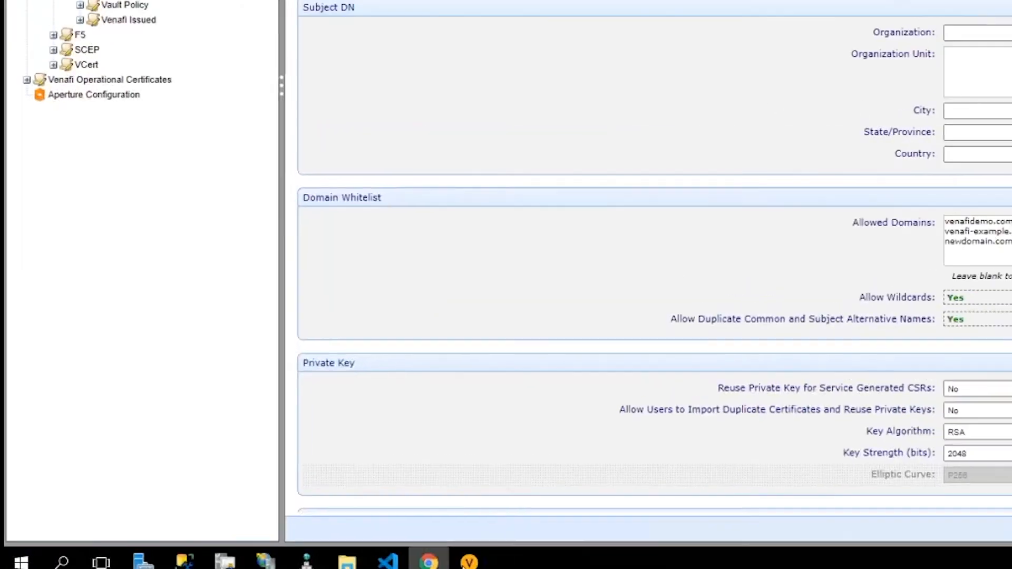
# Switch to the Venafi Configuration Console, start the stopped Web SDK component, and minimize the console.
pyautogui.click(250, 564)
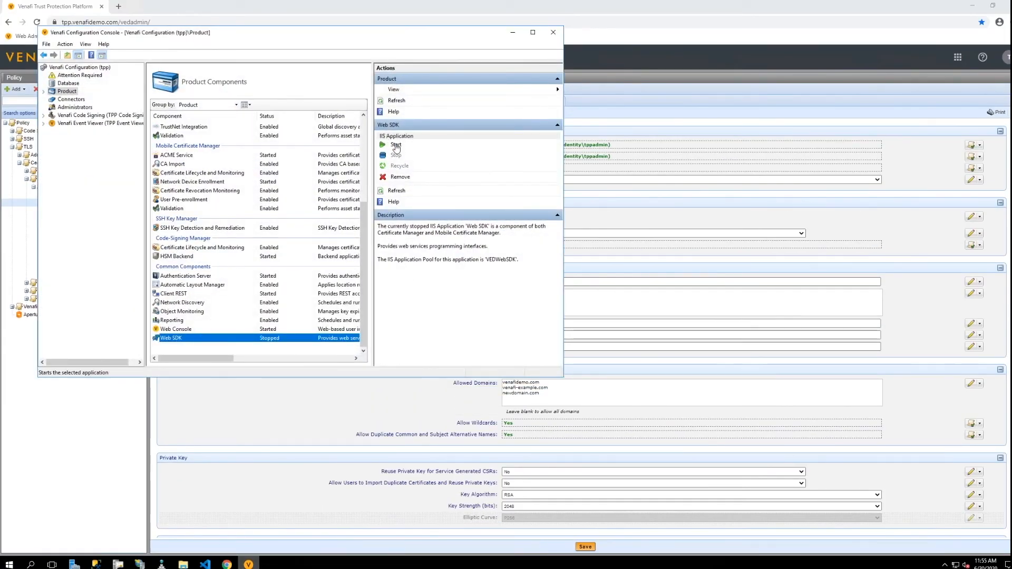
pyautogui.click(513, 32)
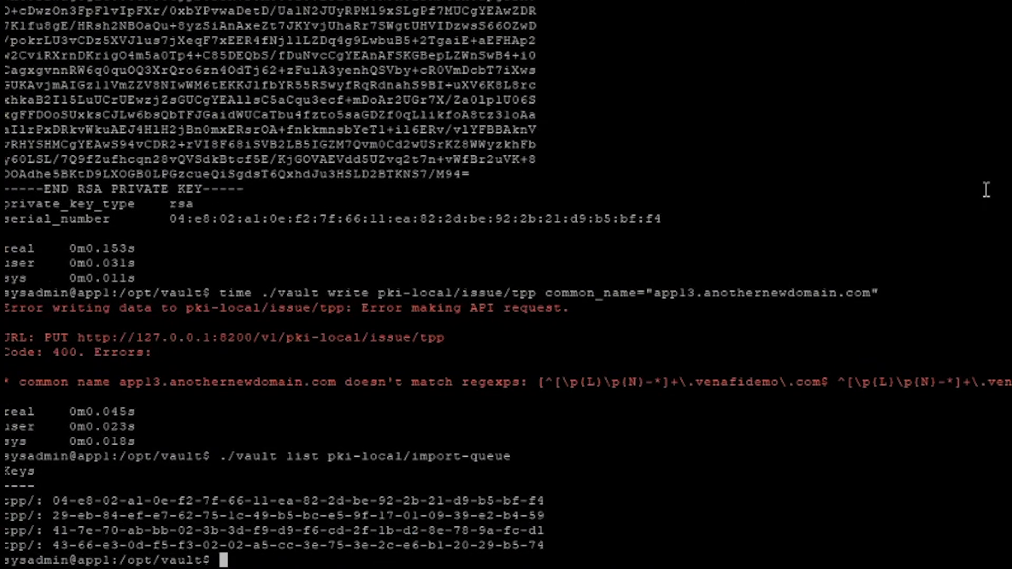
# In the terminal, repeatedly list pki-local/import-queue to monitor the pending certificate imports.
pyautogui.press('Up')
pyautogui.press('Return')
pyautogui.press('Up')
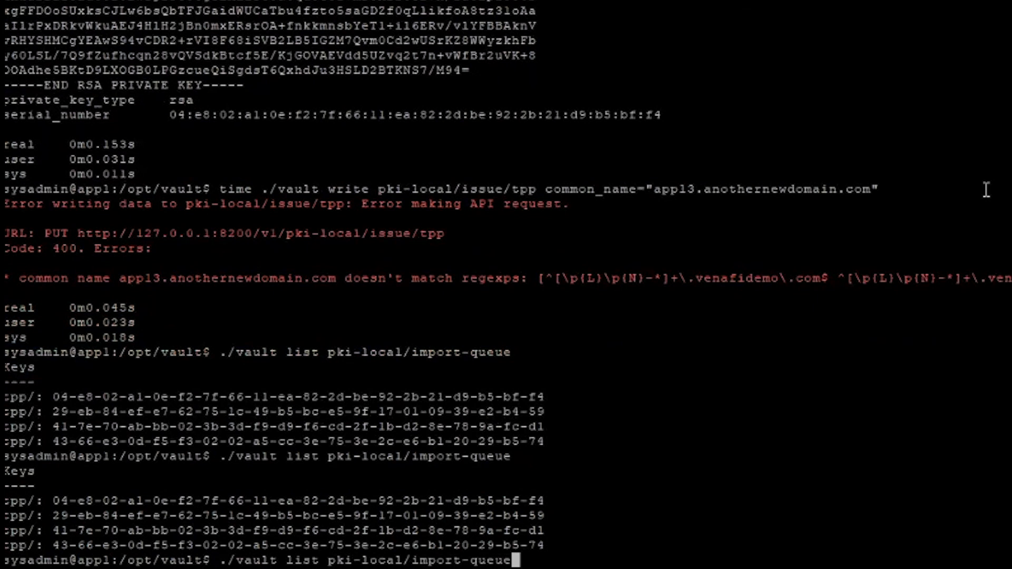
pyautogui.press('Return')
pyautogui.press('Up')
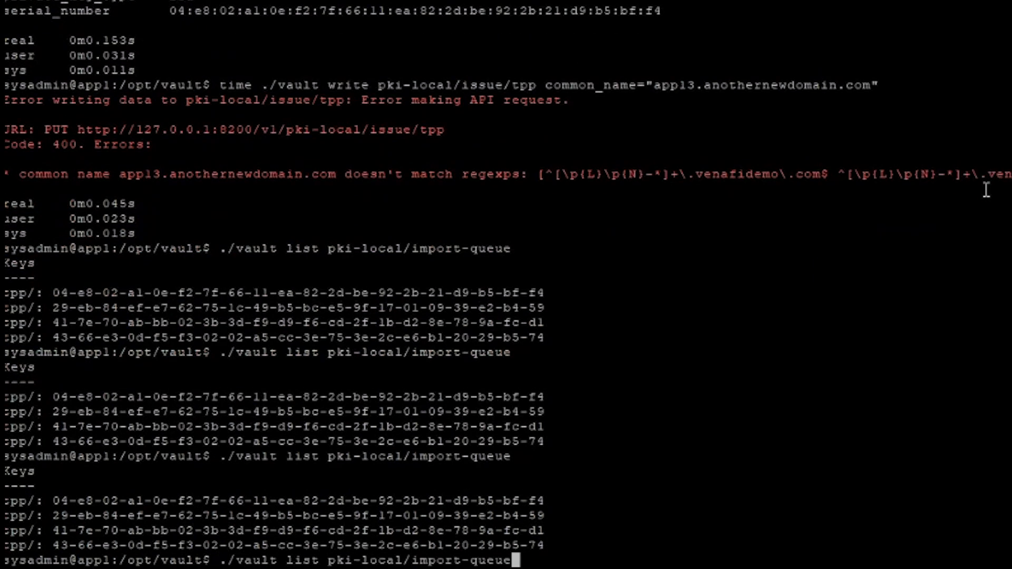
pyautogui.press('Return')
pyautogui.press('Up')
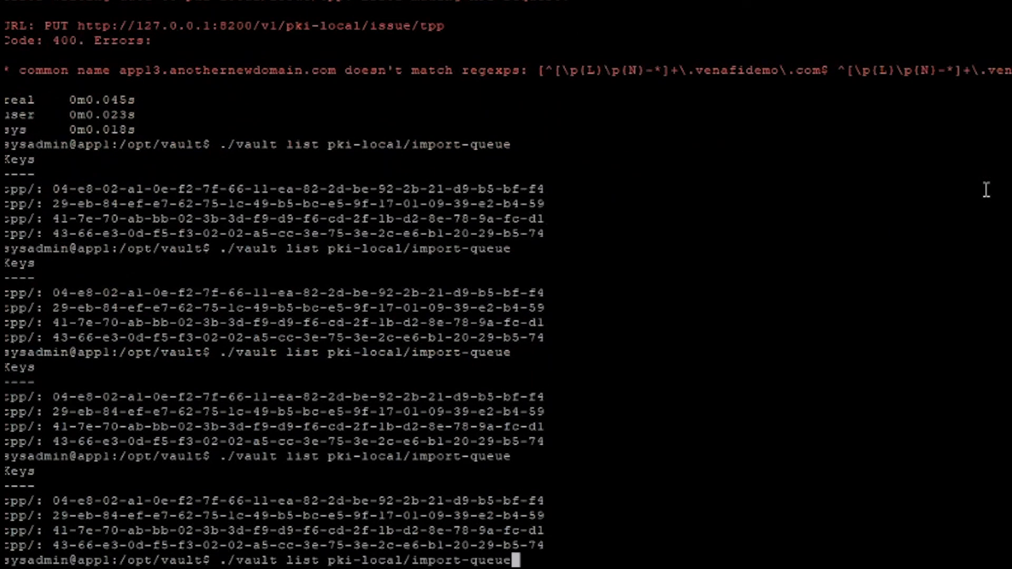
pyautogui.press('Return')
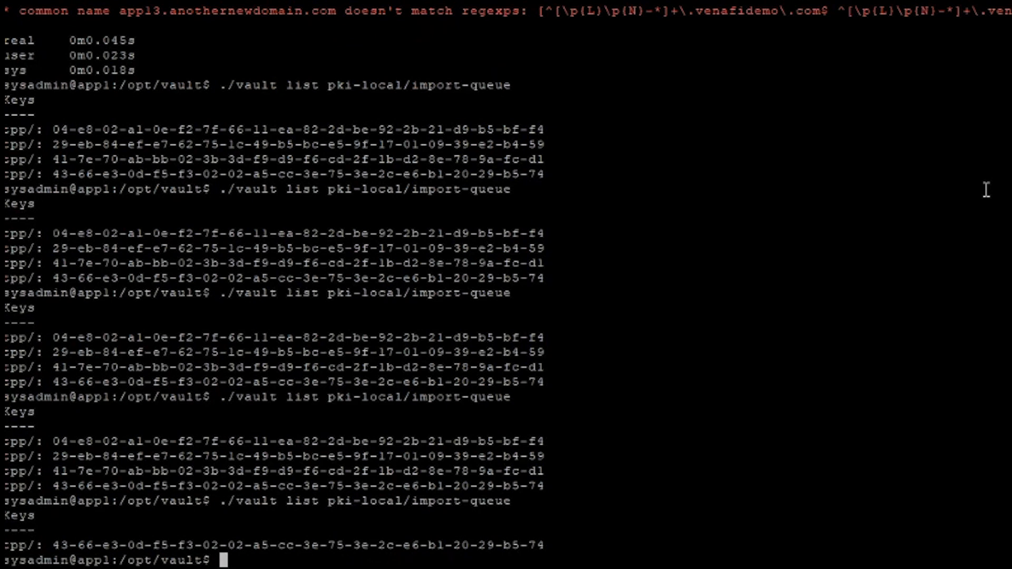
pyautogui.press('Up')
pyautogui.press('Return')
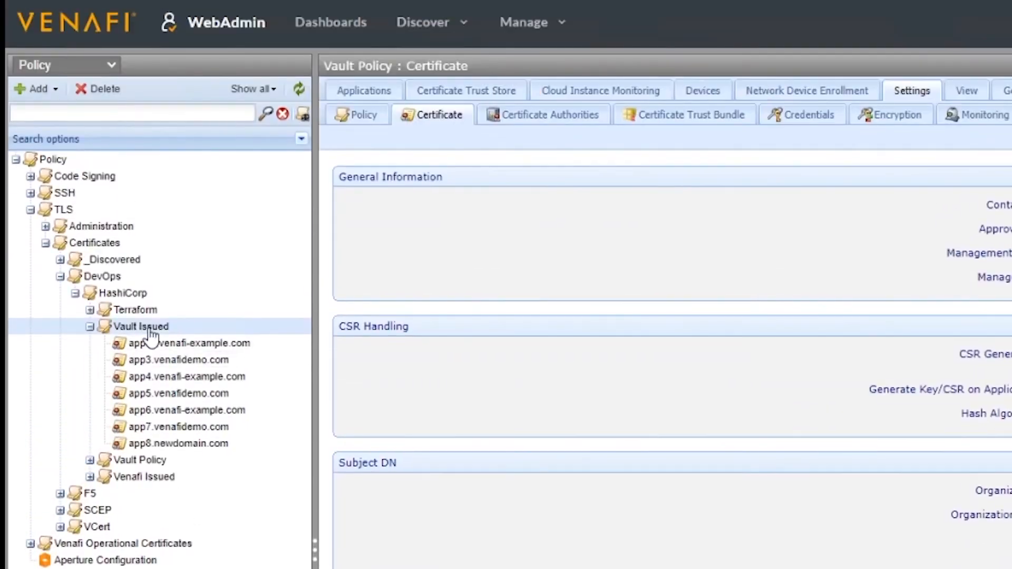
# Switch to Venafi WebAdmin and refresh the Vault Issued folder to examine the imported certificates.
pyautogui.rightClick(150, 331)
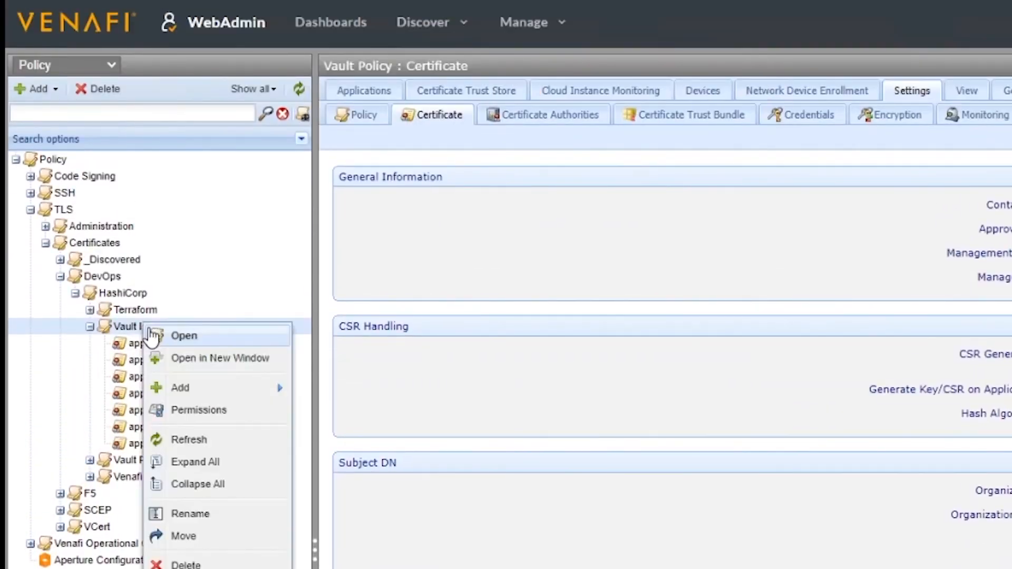
pyautogui.click(199, 445)
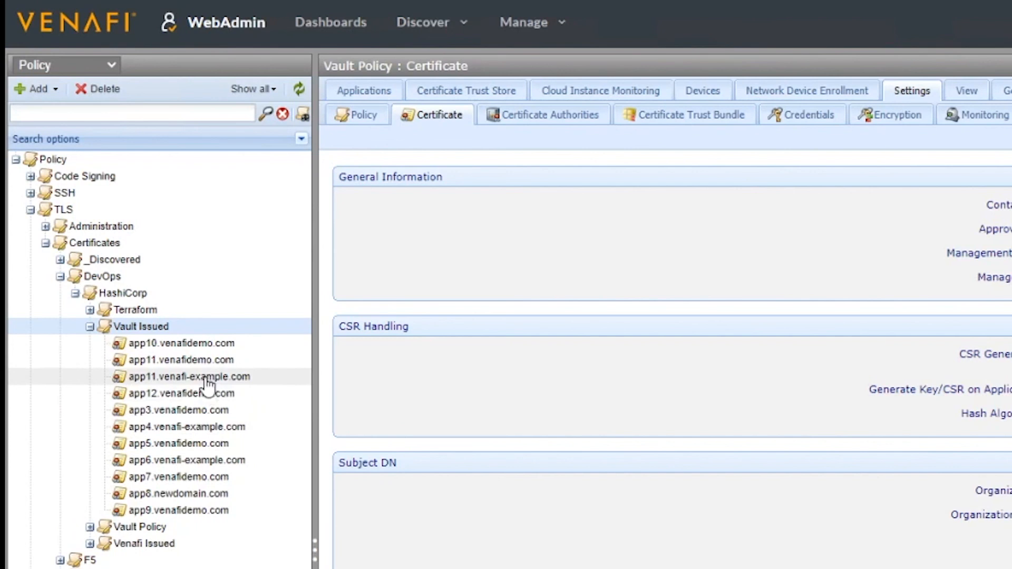